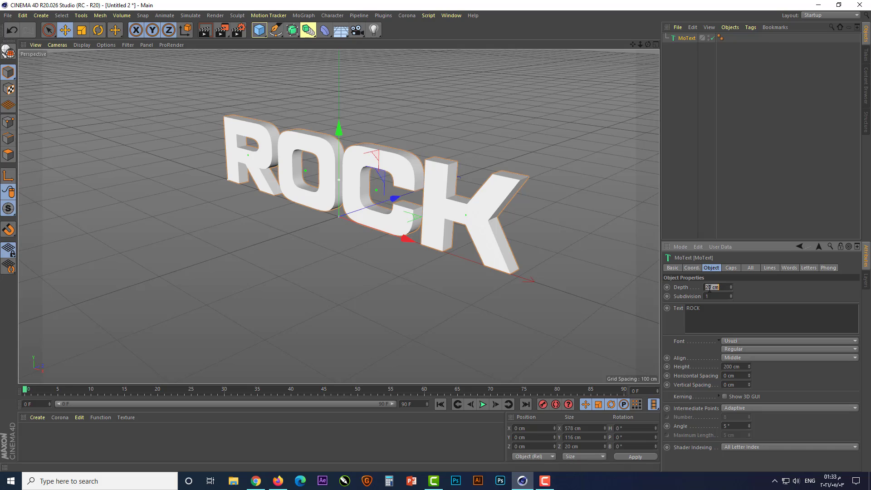
# Set the ROCK text's extrusion depth to 50 cm and its intermediate points to Subdivided.
pyautogui.write('50')
pyautogui.press('Return')
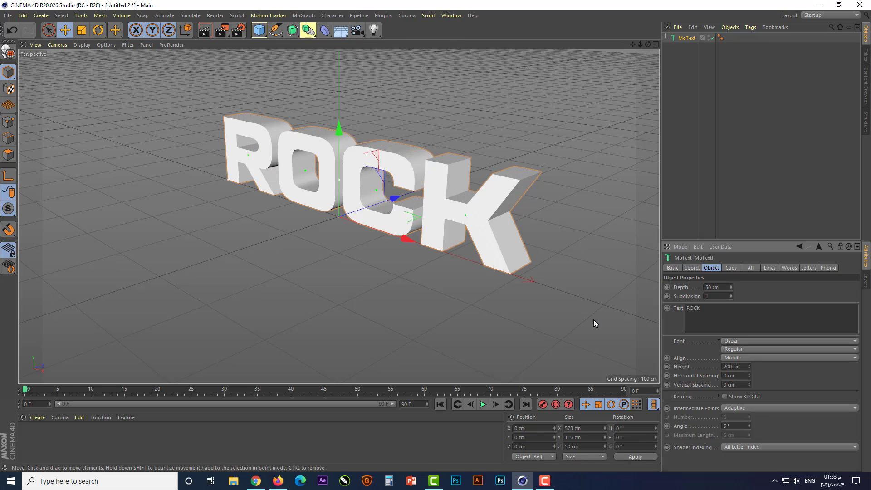
pyautogui.click(768, 407)
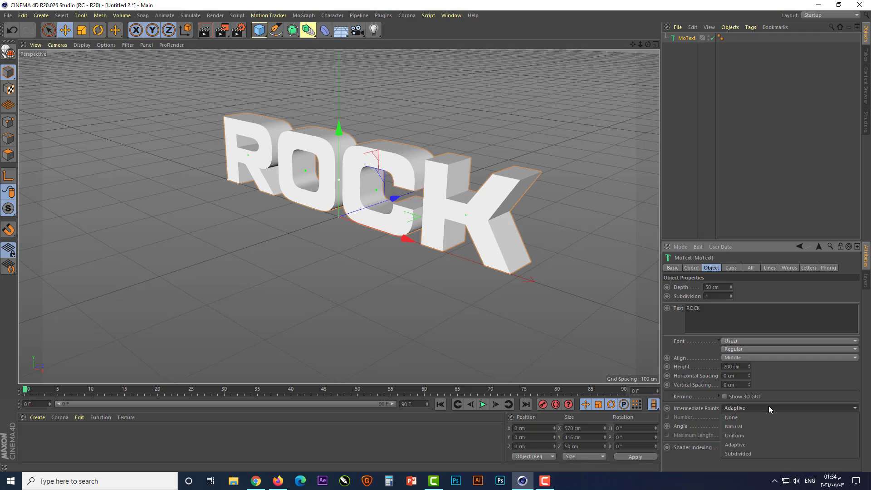
pyautogui.click(760, 455)
# Display the shaded model with its mesh lines in the viewport and set the text's subdivision to 15.
pyautogui.click(99, 44)
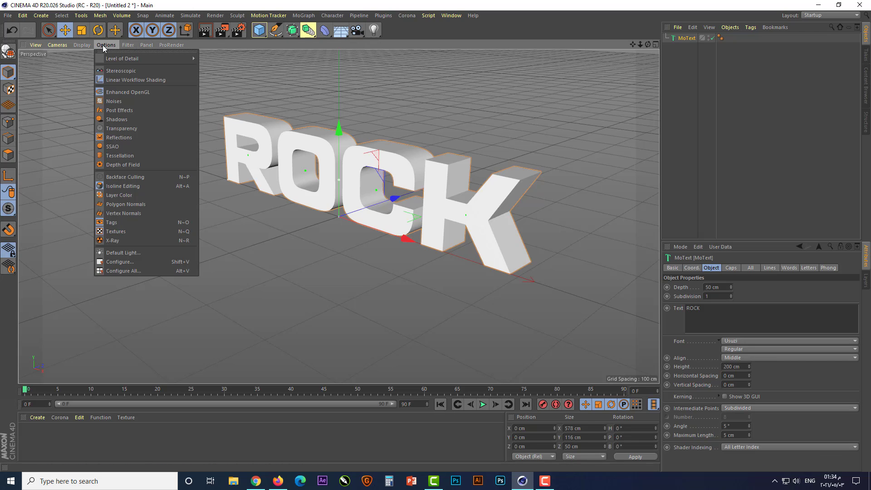
pyautogui.moveTo(85, 45)
pyautogui.click(86, 68)
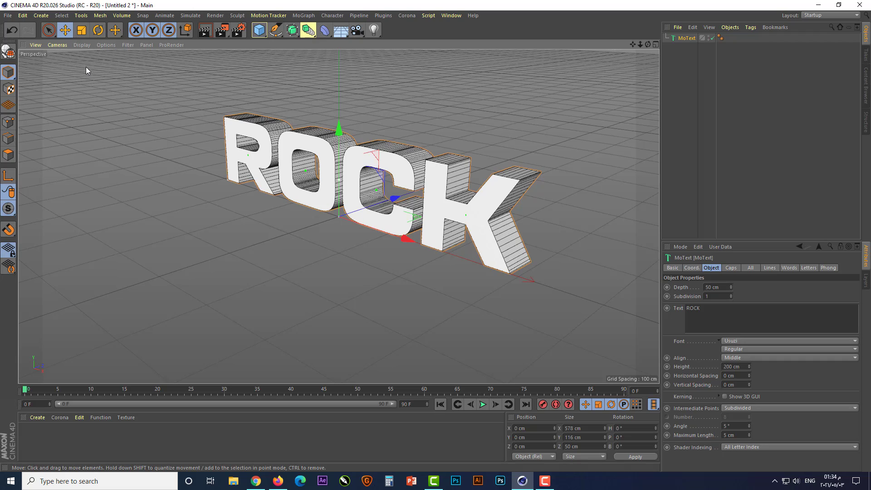
pyautogui.click(716, 296)
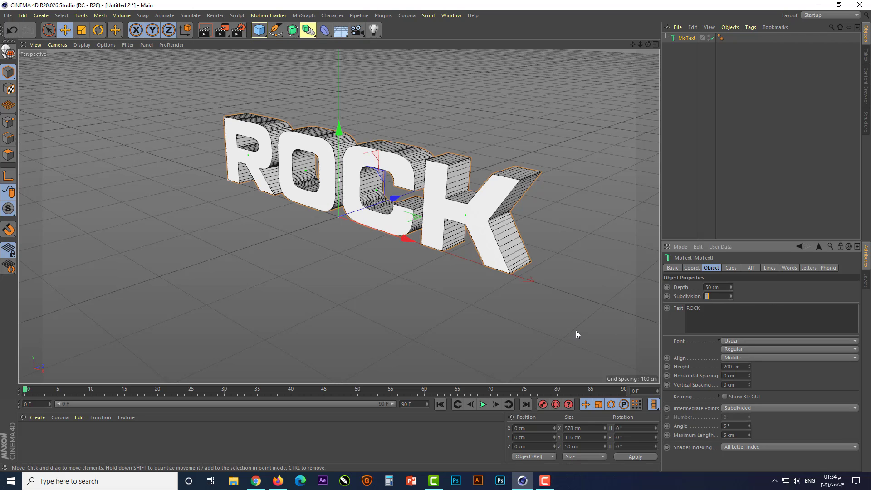
pyautogui.press('Return')
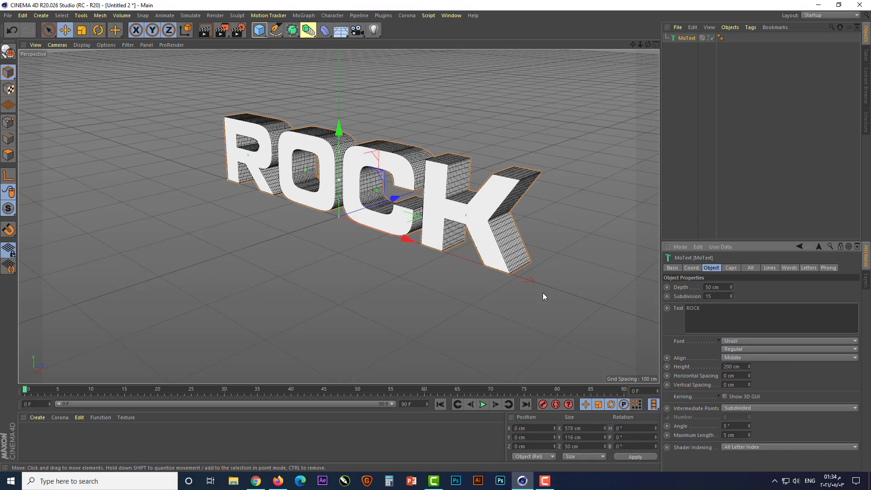
# Change the text's start cap to a Fillet Cap with 10 steps.
pyautogui.scroll(5, 424, 203)
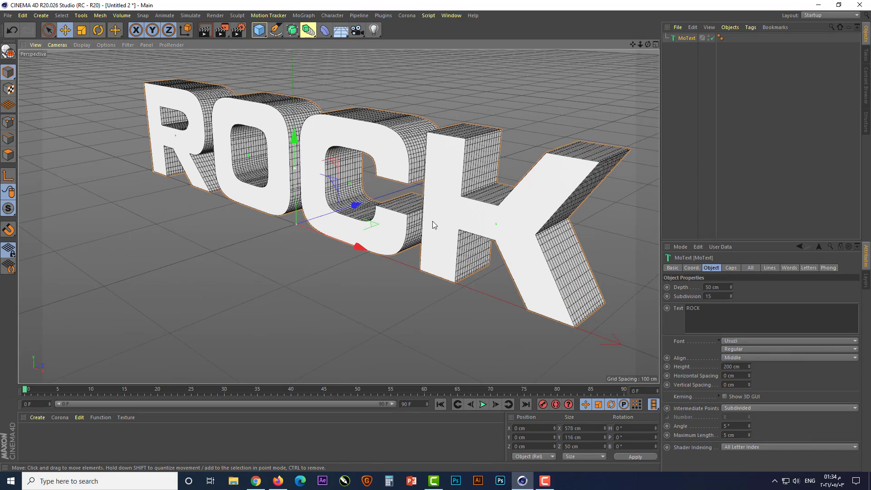
pyautogui.keyDown('alt'); pyautogui.moveTo(444, 262); pyautogui.dragTo(450, 250); pyautogui.keyUp('alt')
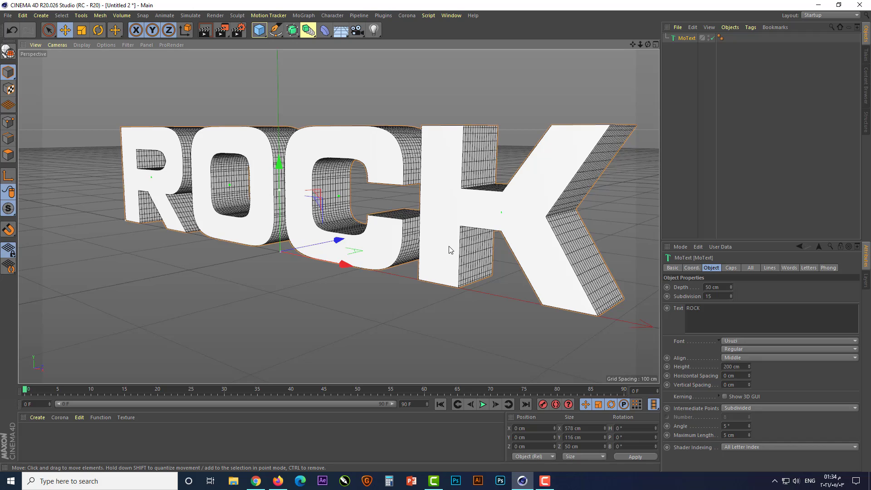
pyautogui.click(733, 267)
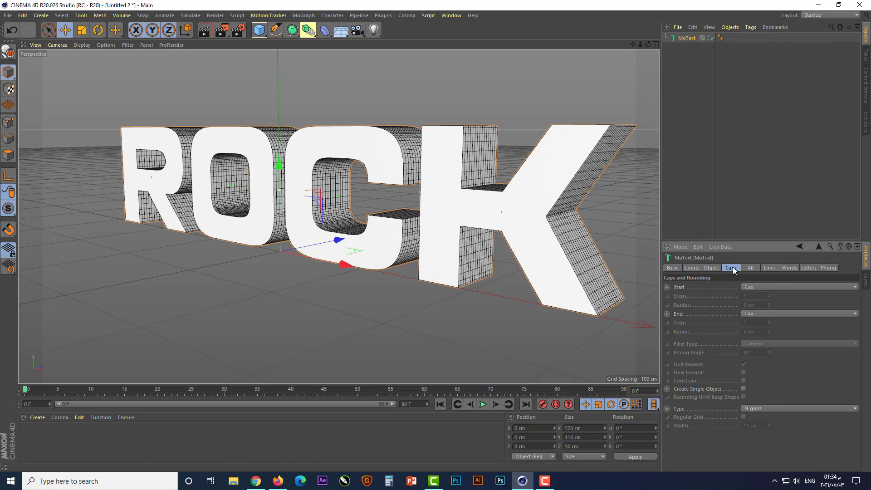
pyautogui.click(772, 287)
pyautogui.click(772, 324)
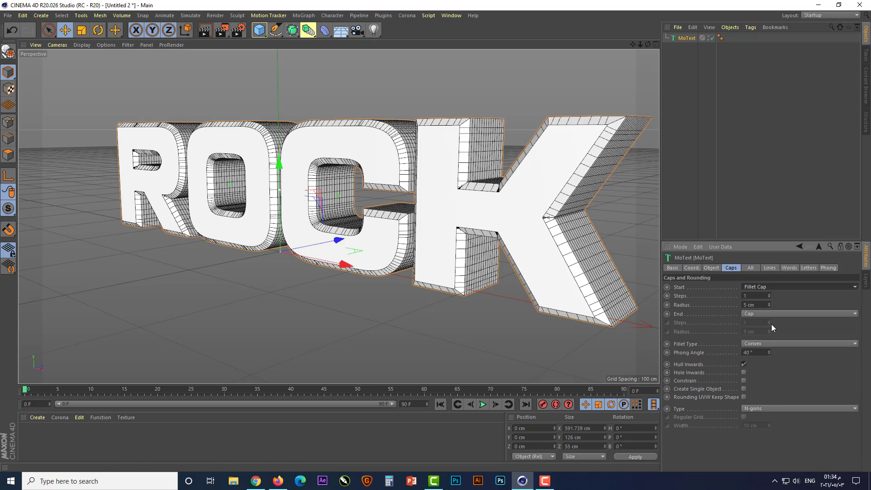
pyautogui.click(755, 295)
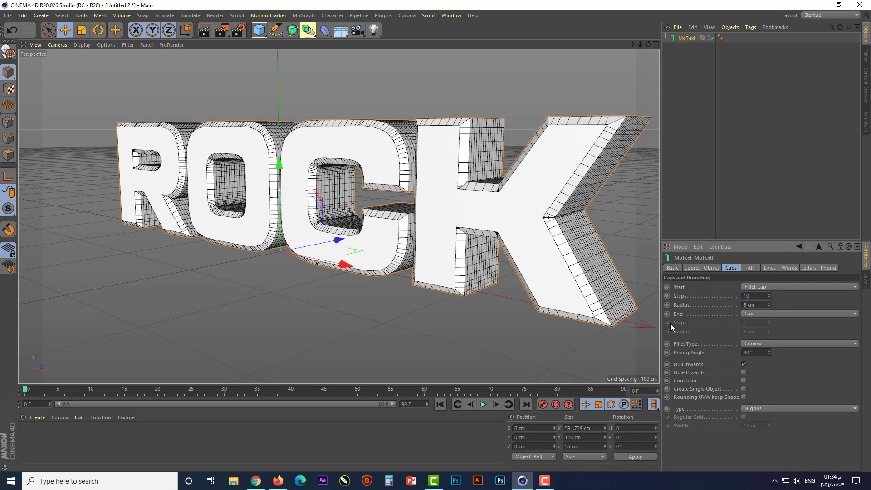
pyautogui.press('Return')
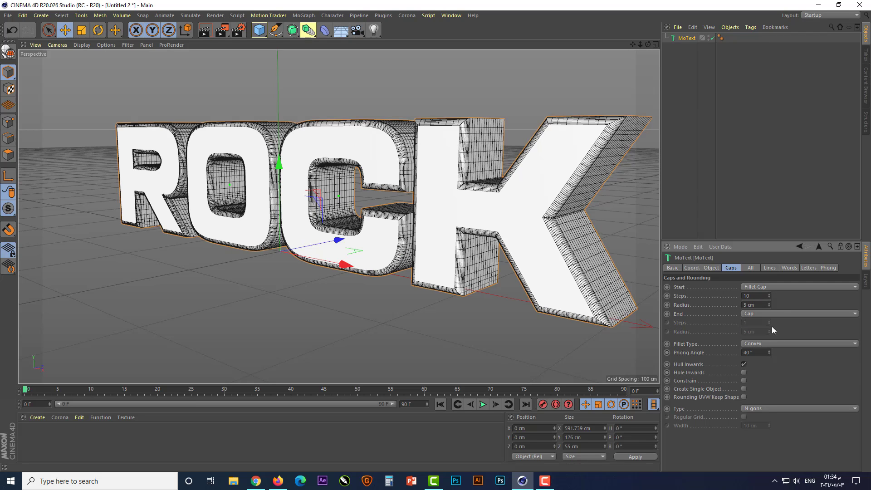
# Change the text's end cap to a Fillet Cap with 10 steps.
pyautogui.click(781, 313)
pyautogui.click(777, 347)
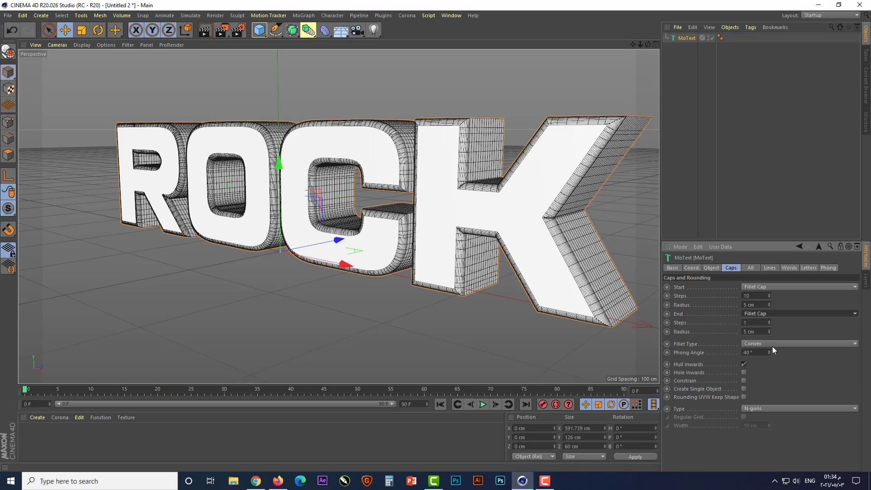
pyautogui.click(748, 323)
pyautogui.write('0')
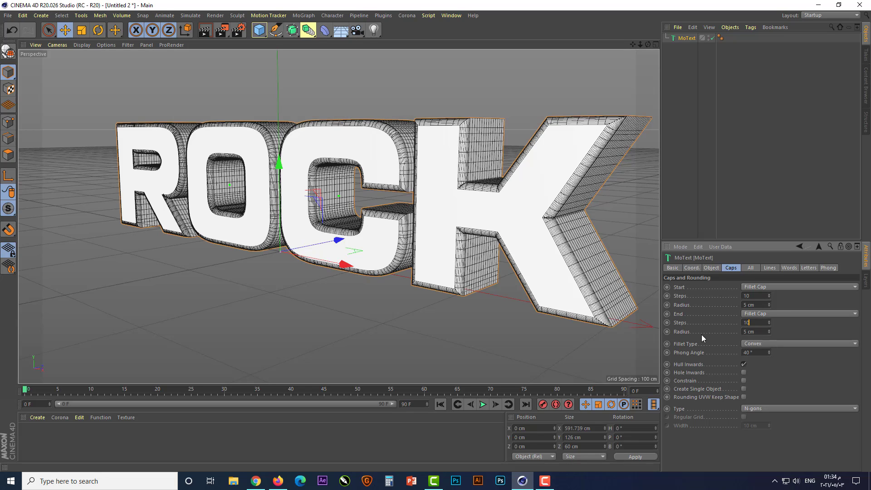
pyautogui.press('Return')
# Set the cap type to Quadrangles and enable a regular grid with a width of 3 cm.
pyautogui.click(772, 407)
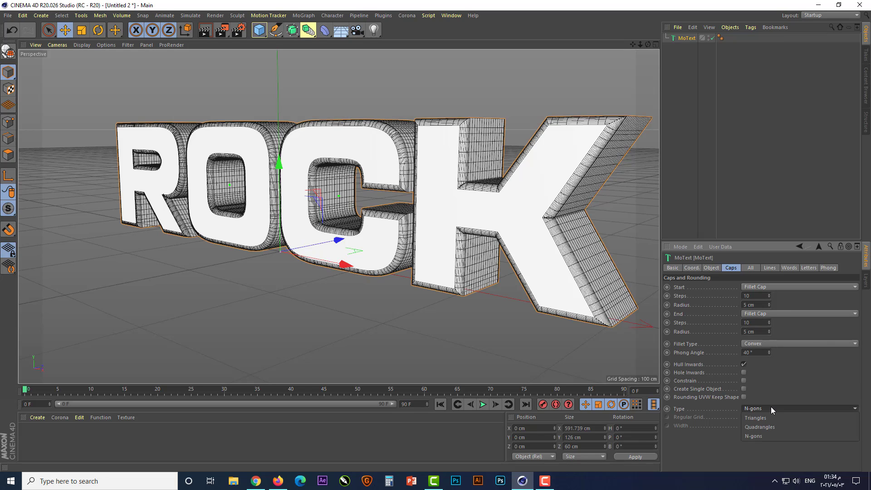
pyautogui.click(773, 428)
pyautogui.click(743, 417)
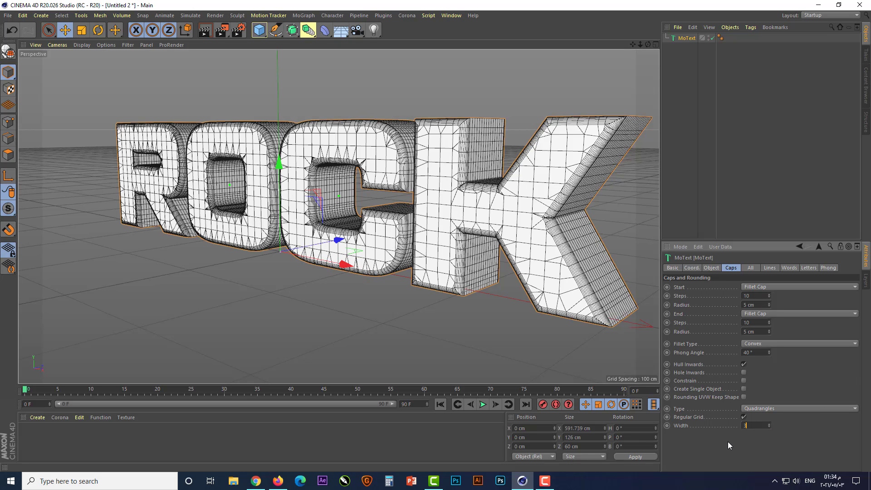
pyautogui.press('Return')
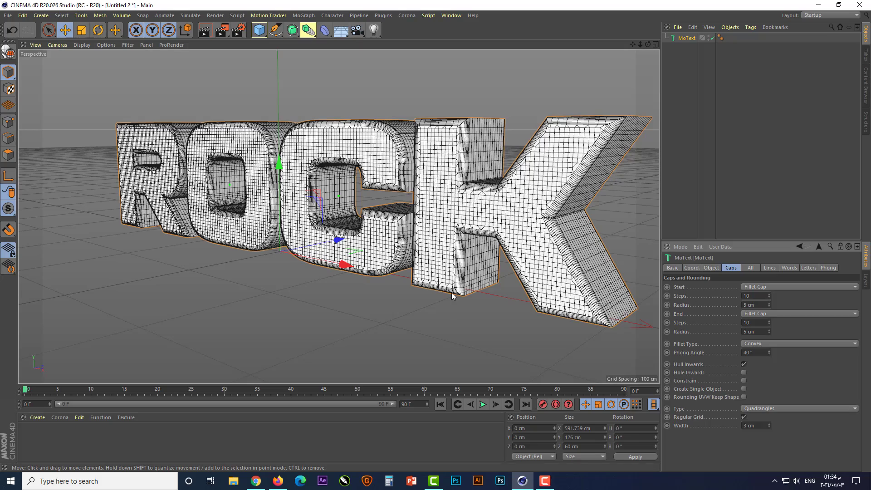
# Create a new standard material, with its editor opened beside the model, and apply it to the ROCK text.
pyautogui.keyDown('alt'); pyautogui.moveTo(407, 219); pyautogui.dragTo(386, 271); pyautogui.keyUp('alt')
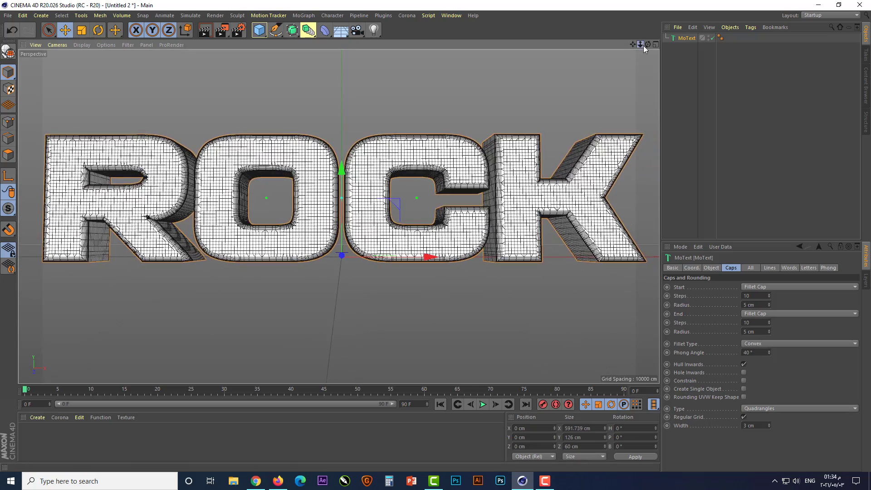
pyautogui.moveTo(641, 45)
pyautogui.mouseDown()
pyautogui.moveTo(625, 45)
pyautogui.moveTo(644, 44)
pyautogui.mouseUp()
pyautogui.keyDown('alt'); pyautogui.moveTo(410, 295); pyautogui.dragTo(518, 115); pyautogui.keyUp('alt')
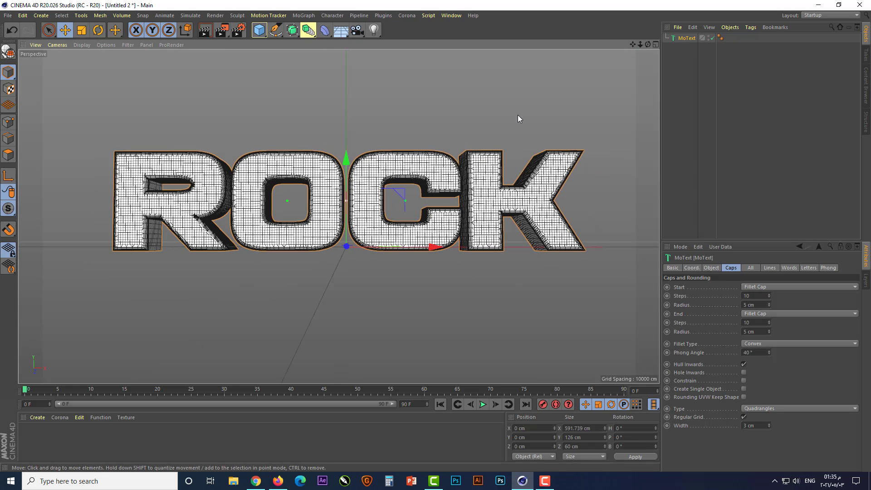
pyautogui.click(34, 418)
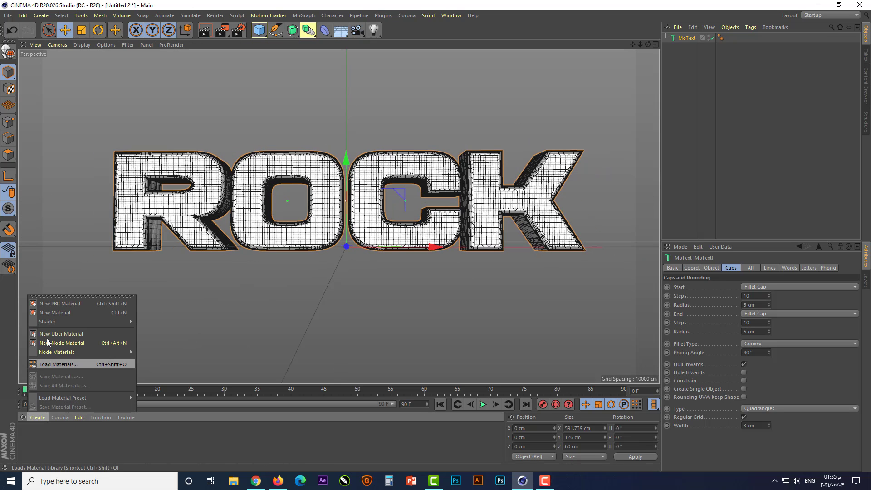
pyautogui.click(58, 313)
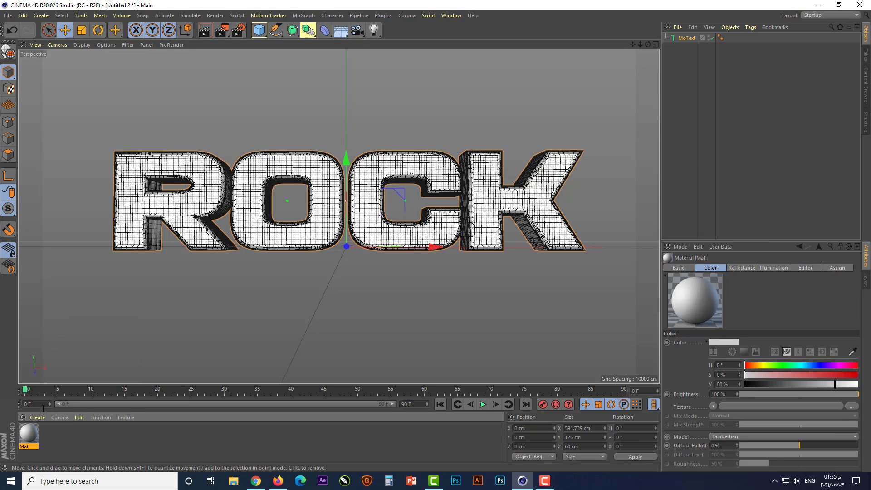
pyautogui.doubleClick(32, 438)
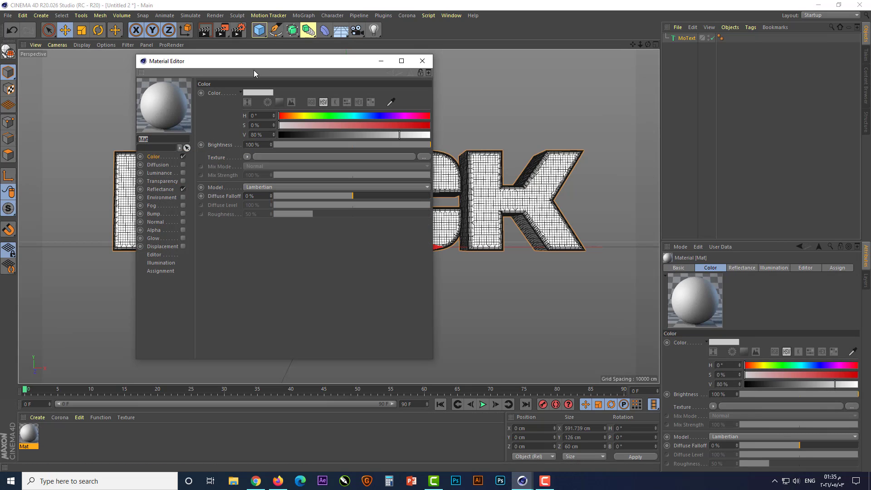
pyautogui.moveTo(261, 69); pyautogui.dragTo(529, 78)
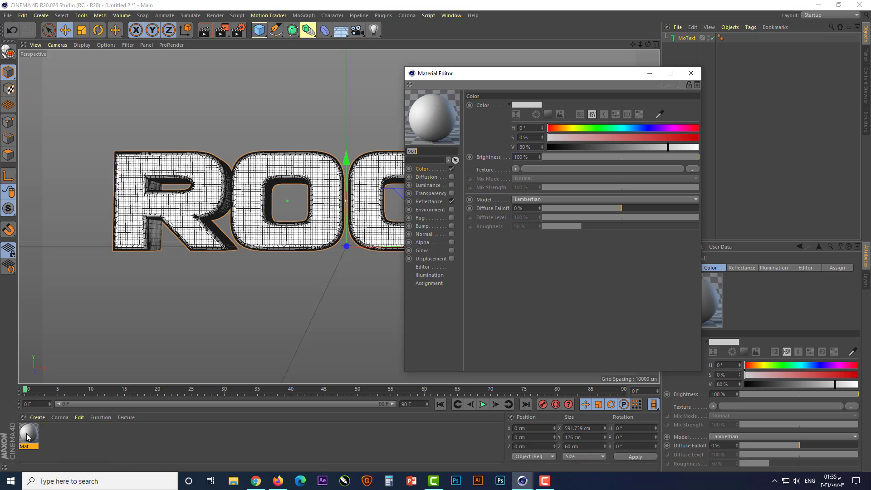
pyautogui.moveTo(28, 434); pyautogui.dragTo(190, 214)
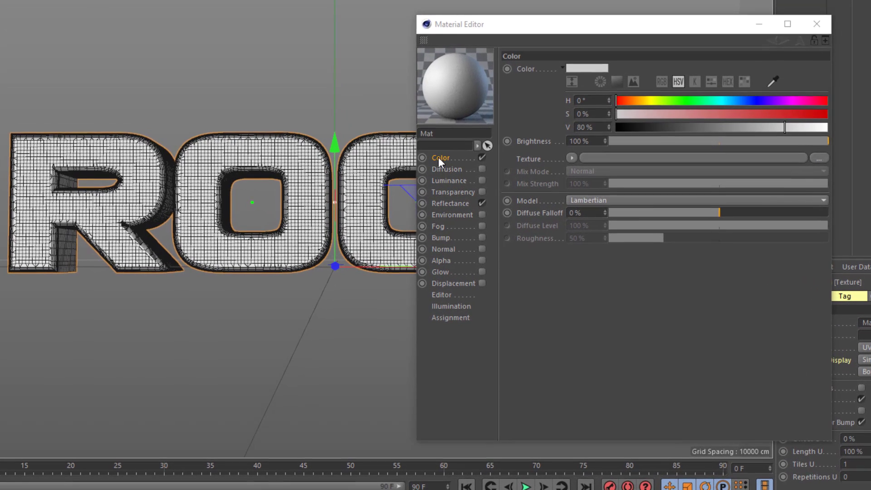
pyautogui.click(421, 168)
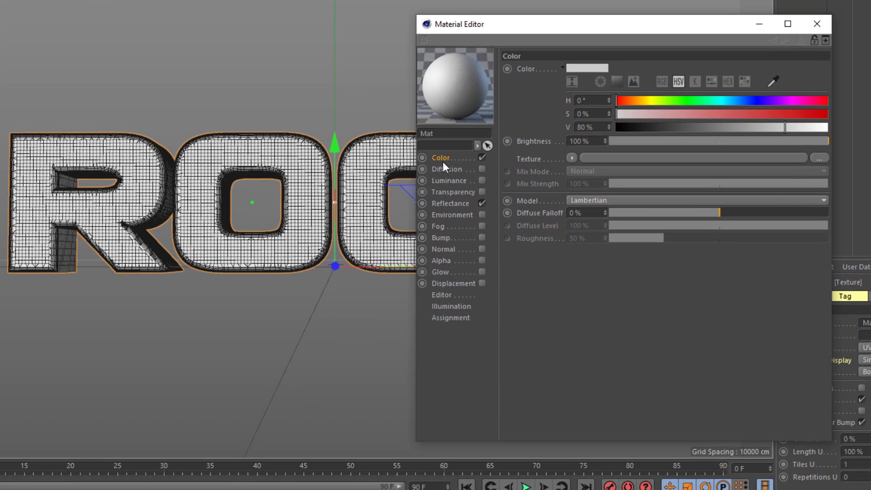
pyautogui.click(571, 158)
pyautogui.click(591, 183)
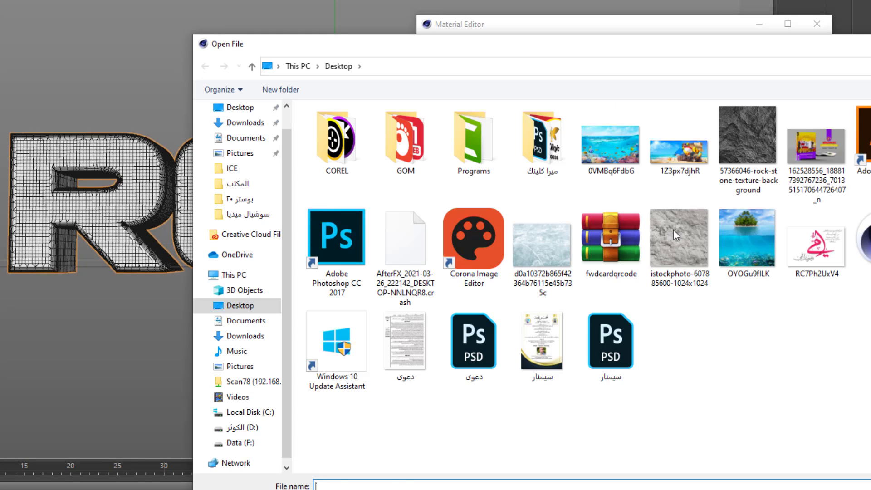
pyautogui.click(682, 243)
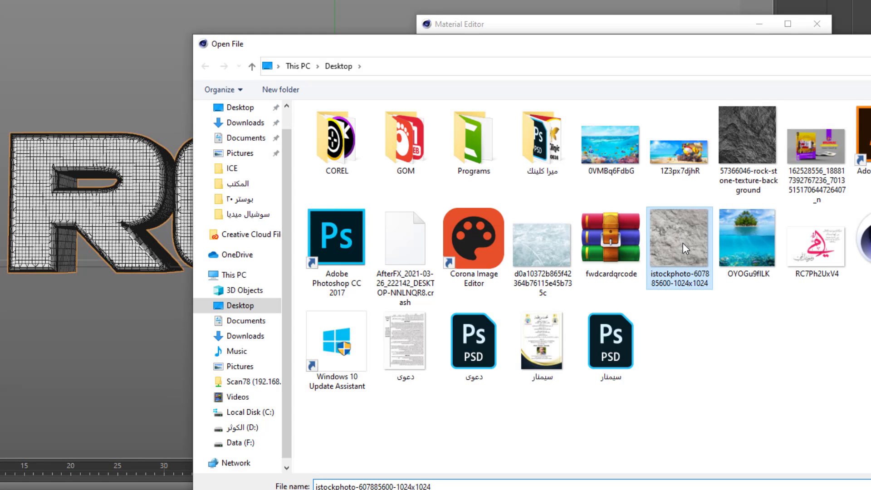
pyautogui.press('Return')
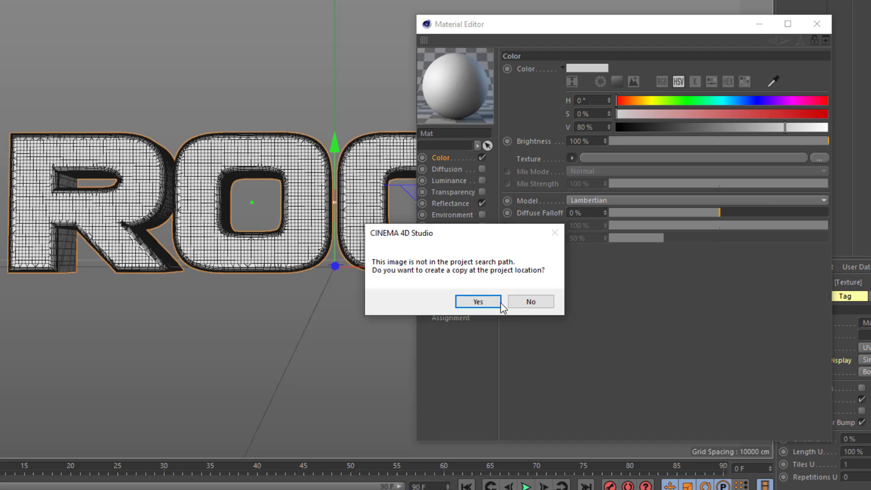
pyautogui.click(486, 302)
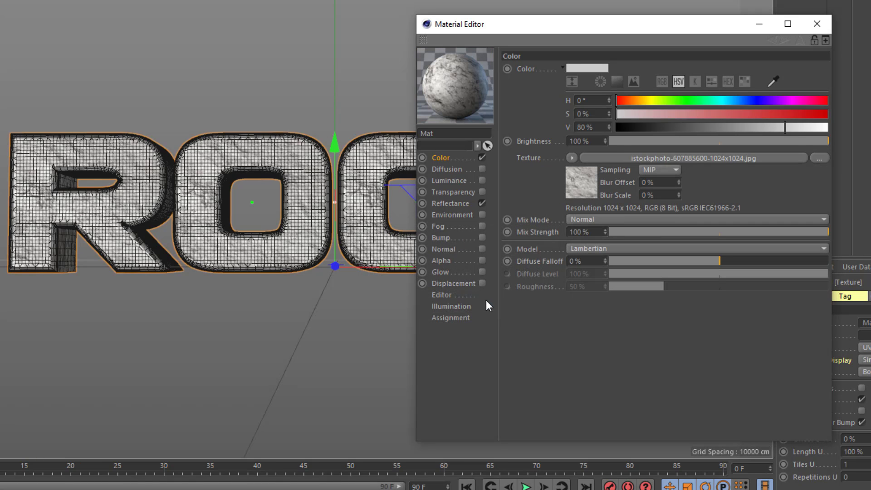
# Enable the material's bump channel with 57366046-rock-stone-texture-background.jpg, copied to the project location, at 35% strength.
pyautogui.click(483, 237)
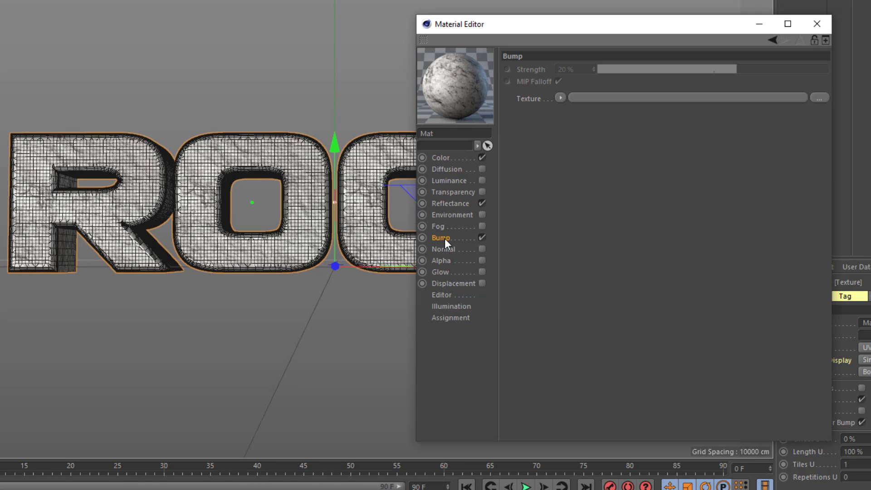
pyautogui.click(561, 98)
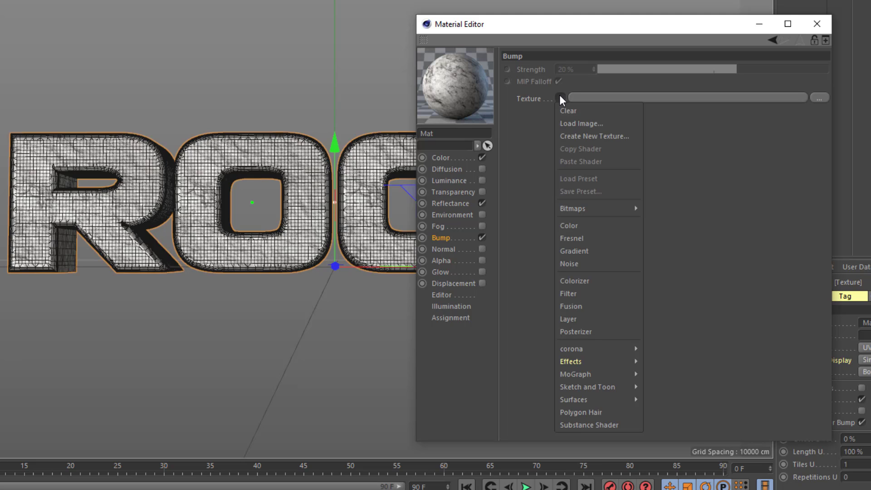
pyautogui.click(577, 123)
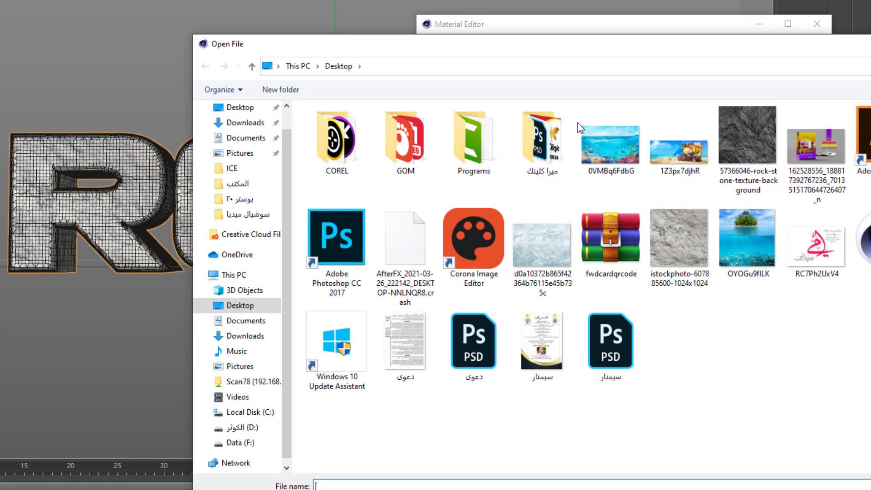
pyautogui.click(770, 182)
pyautogui.press('Return')
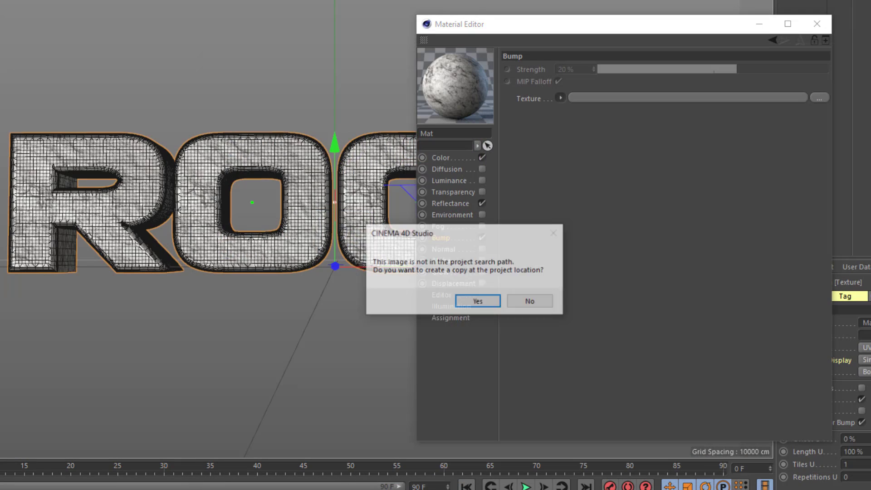
pyautogui.click(485, 303)
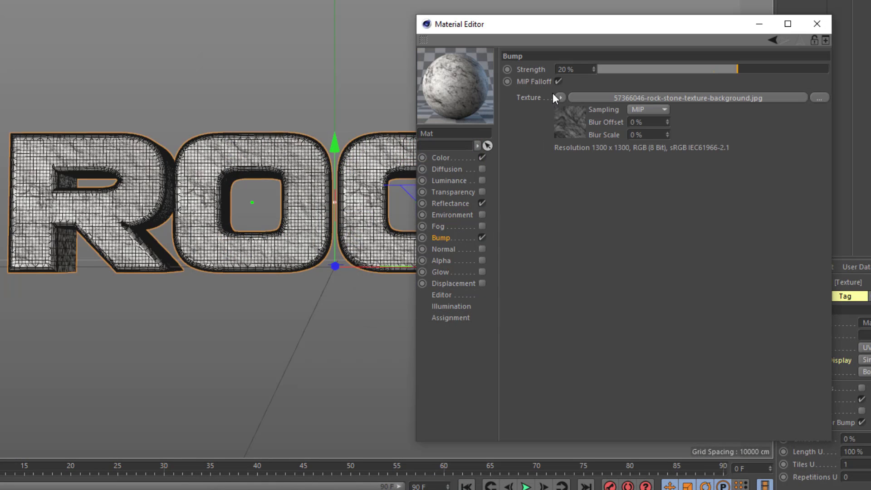
pyautogui.write('35')
pyautogui.press('Return')
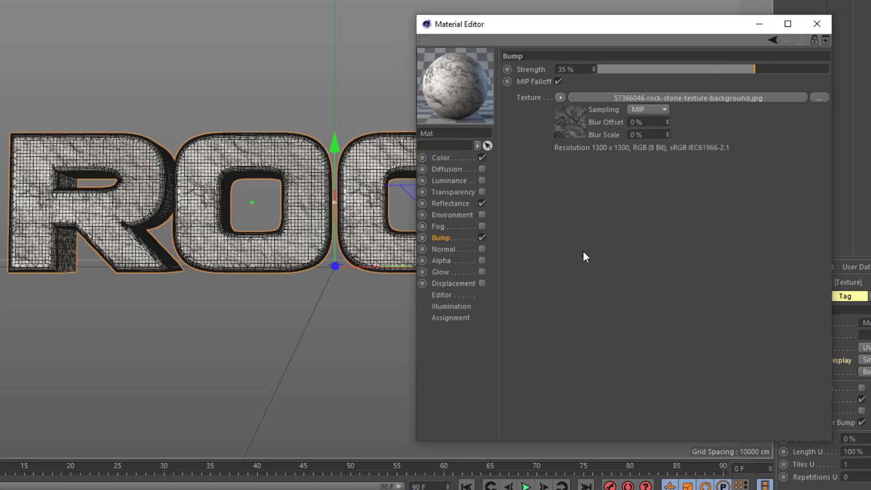
# Wrap the bump texture in a Layer shader and add a Brightness/Contrast/Gamma effect with contrast at 50%.
pyautogui.click(560, 98)
pyautogui.press('Escape')
pyautogui.click(573, 127)
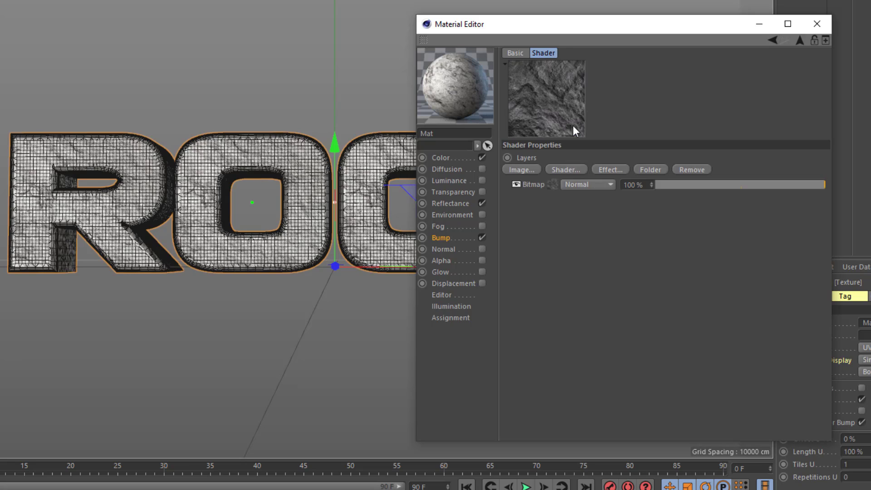
pyautogui.click(608, 167)
pyautogui.click(663, 171)
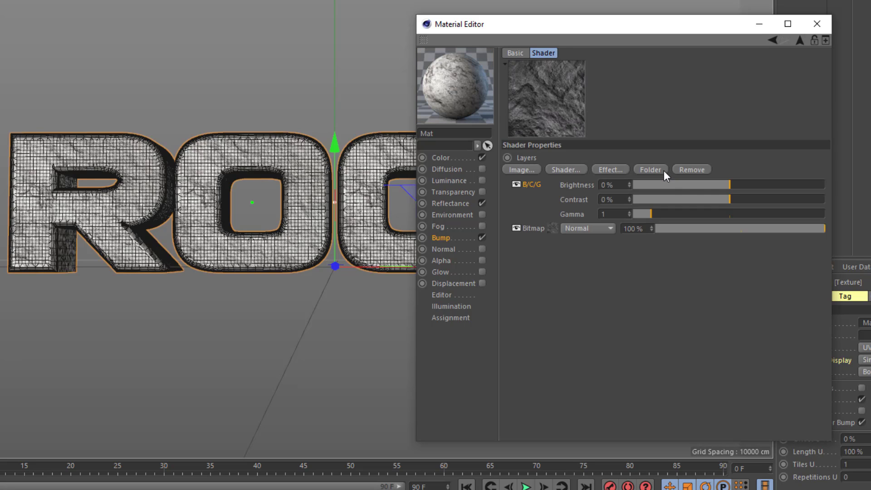
pyautogui.doubleClick(606, 199)
pyautogui.write('50')
pyautogui.press('Return')
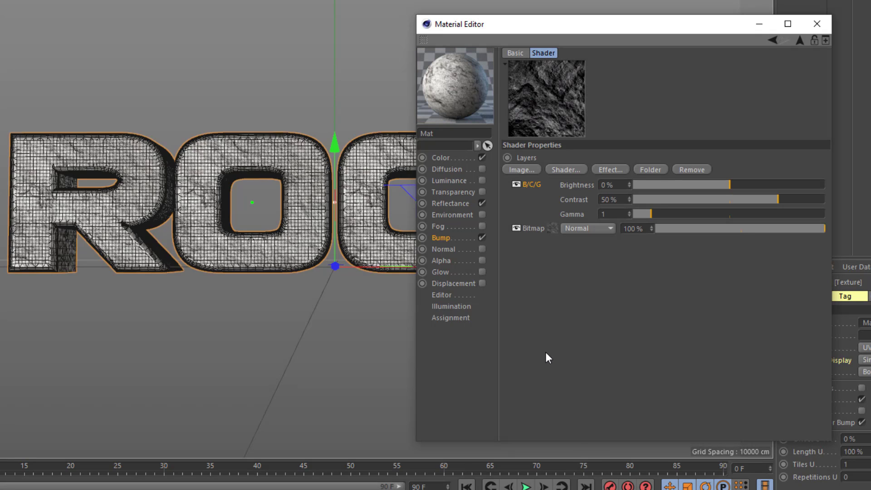
# Enable the material's displacement channel with a Noise texture and turn on Sub Polygon Displacement.
pyautogui.click(482, 282)
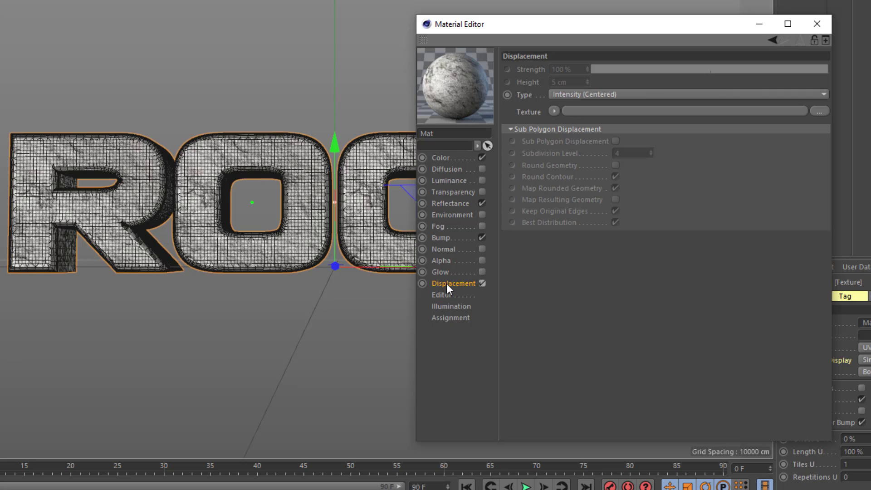
pyautogui.click(555, 112)
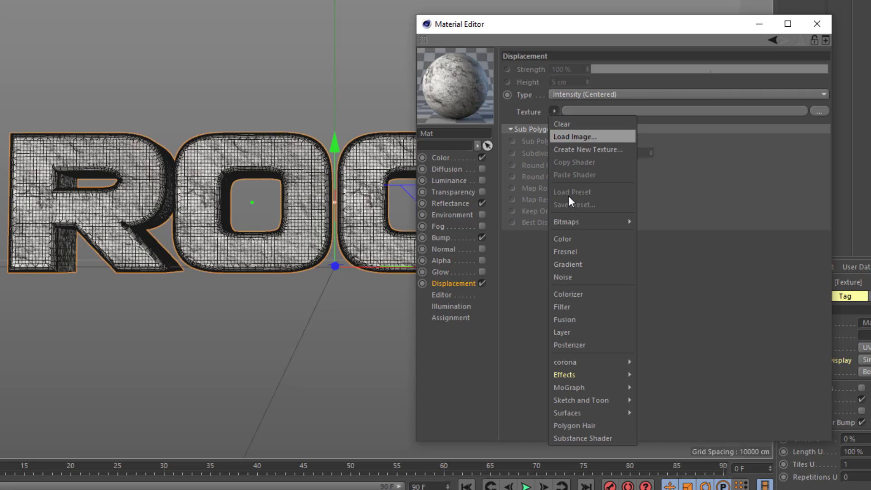
pyautogui.click(571, 277)
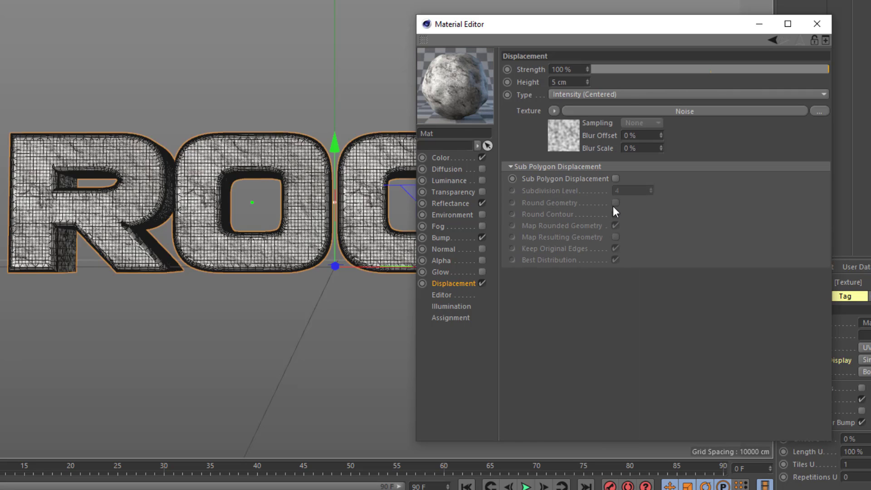
pyautogui.click(616, 179)
# Change the displacement noise type to Cell Voronoi and set its global scale to 200%.
pyautogui.click(564, 136)
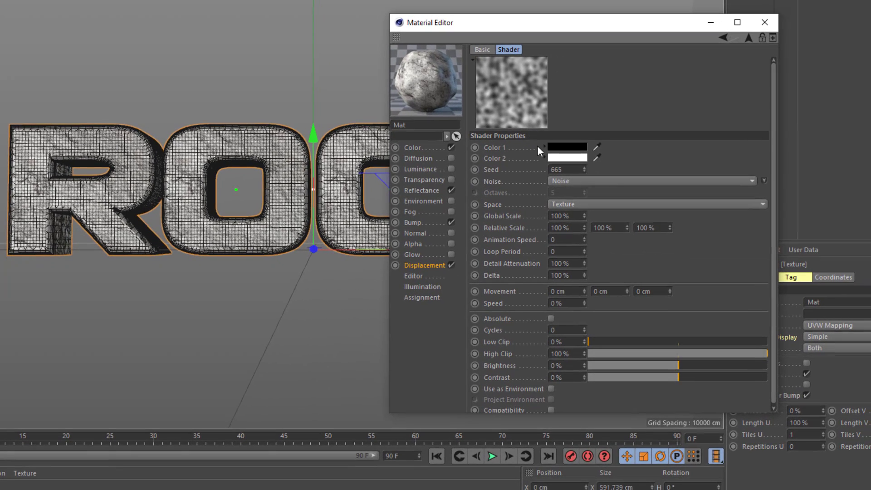
pyautogui.click(595, 181)
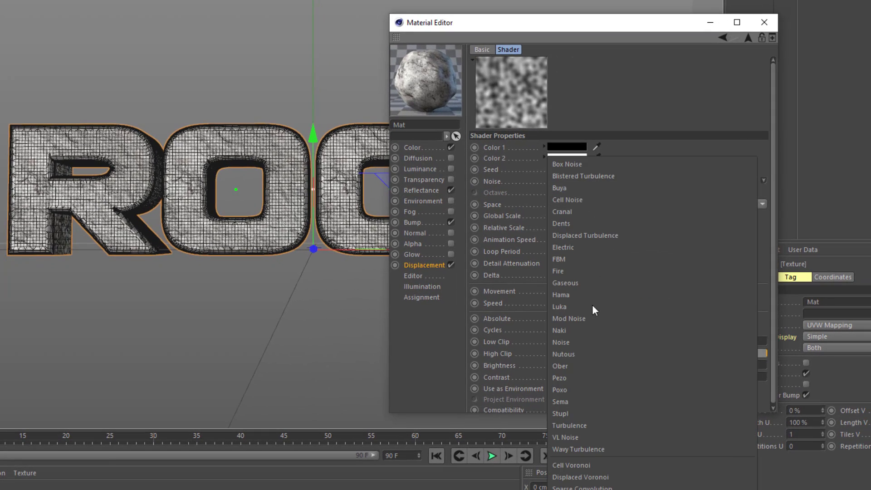
pyautogui.click(591, 466)
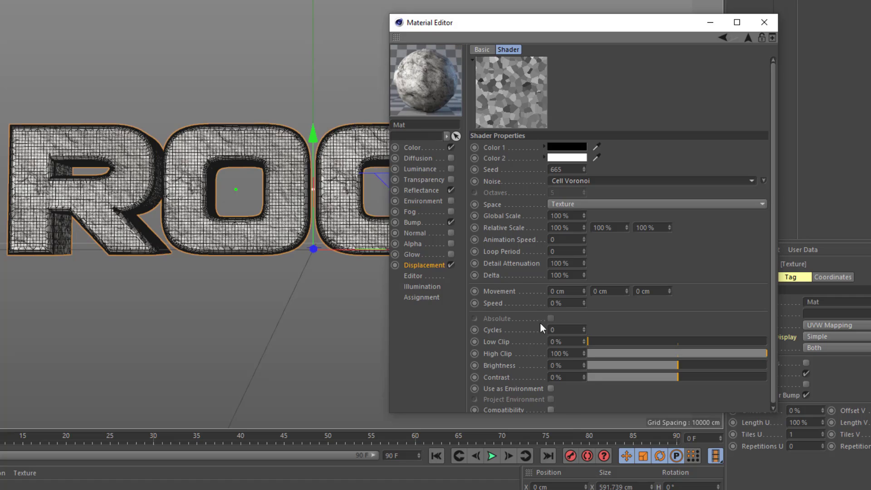
pyautogui.doubleClick(560, 216)
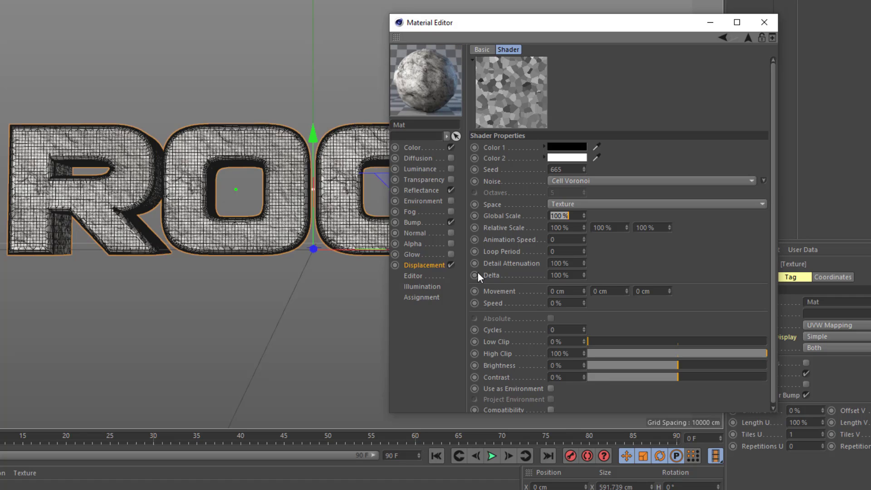
pyautogui.write('300')
pyautogui.press('BackSpace')
pyautogui.press('BackSpace')
pyautogui.press('BackSpace')
pyautogui.write('200')
pyautogui.press('Return')
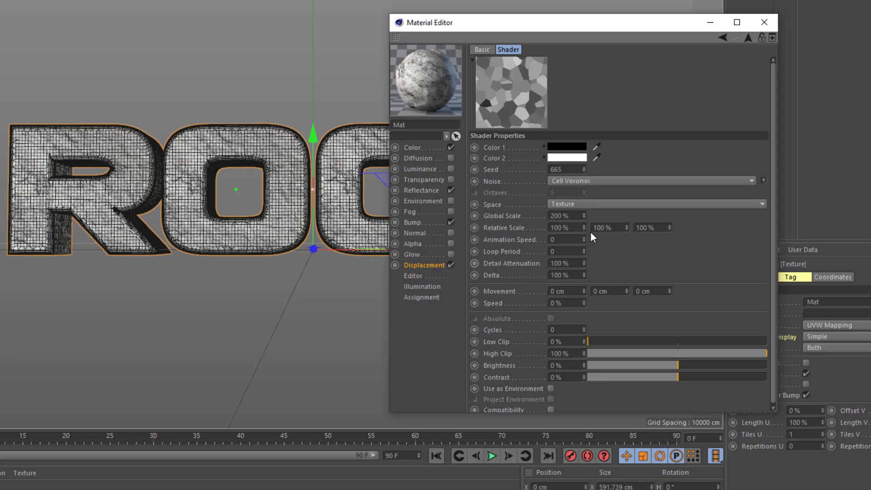
# Set the second relative scale value of the displacement noise to 150% and close the material editor.
pyautogui.doubleClick(601, 228)
pyautogui.write('150')
pyautogui.press('Return')
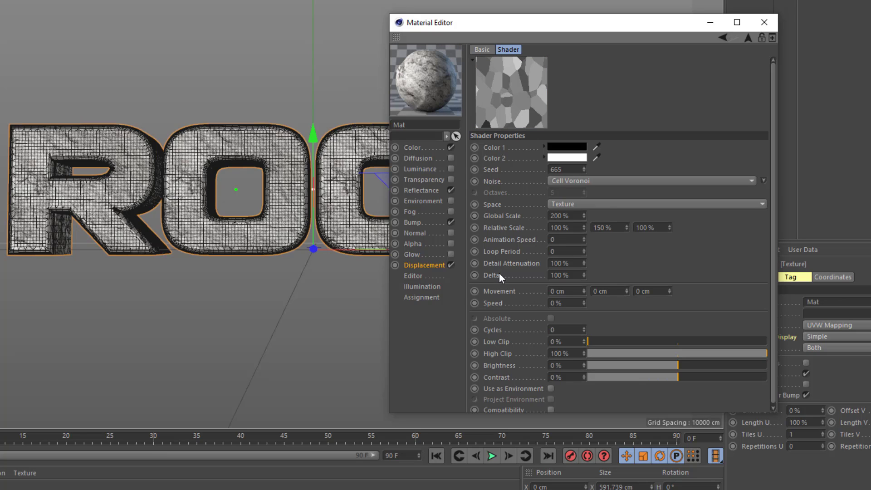
pyautogui.click(764, 22)
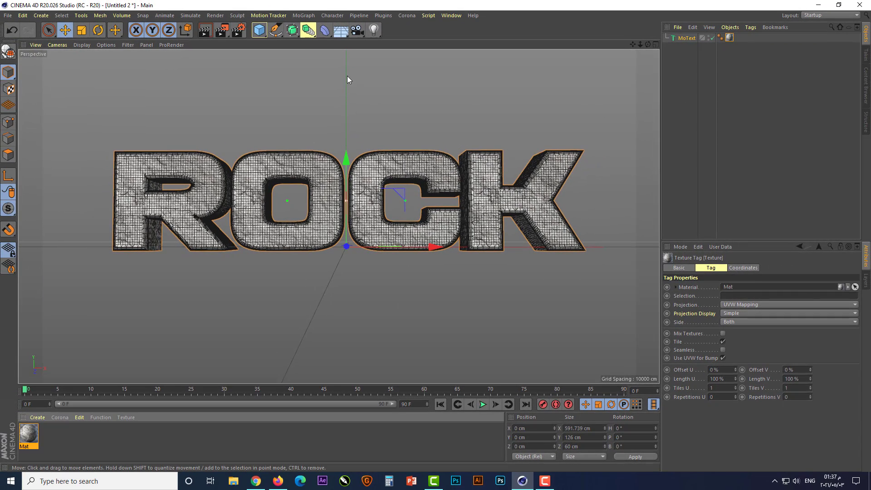
# Merge the cinema-4d-studio lights file from the 4D folder on drive F into the scene, dismissing the C.O.F.F.E.E. warning.
pyautogui.click(8, 15)
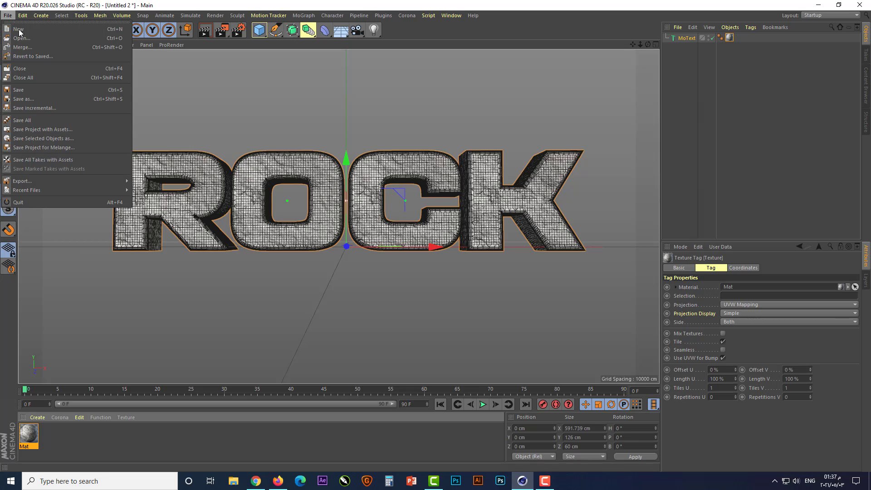
pyautogui.click(28, 48)
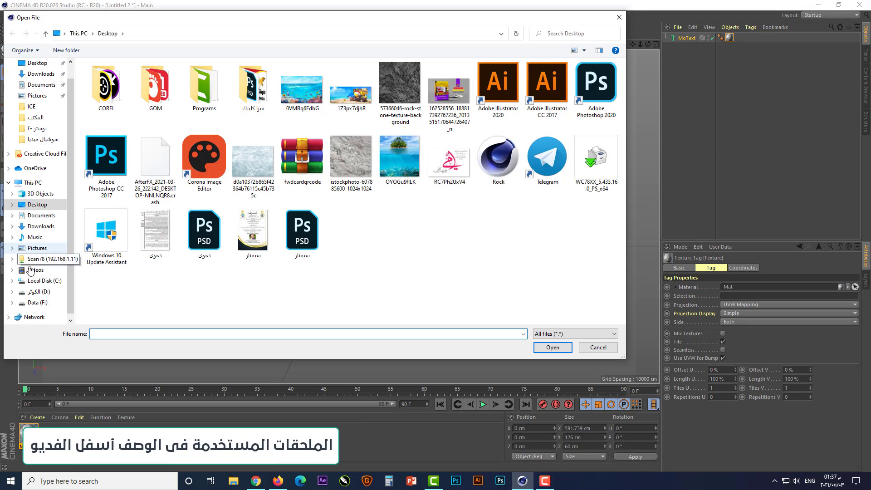
pyautogui.click(33, 302)
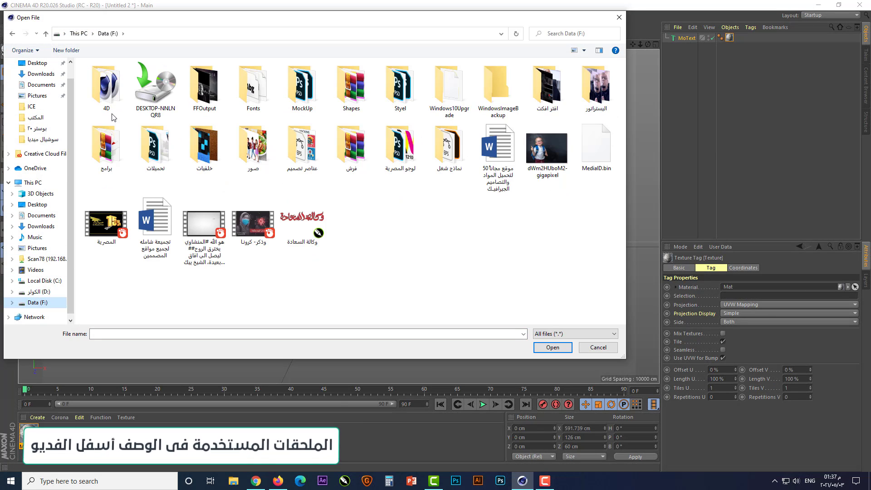
pyautogui.doubleClick(115, 106)
pyautogui.doubleClick(592, 89)
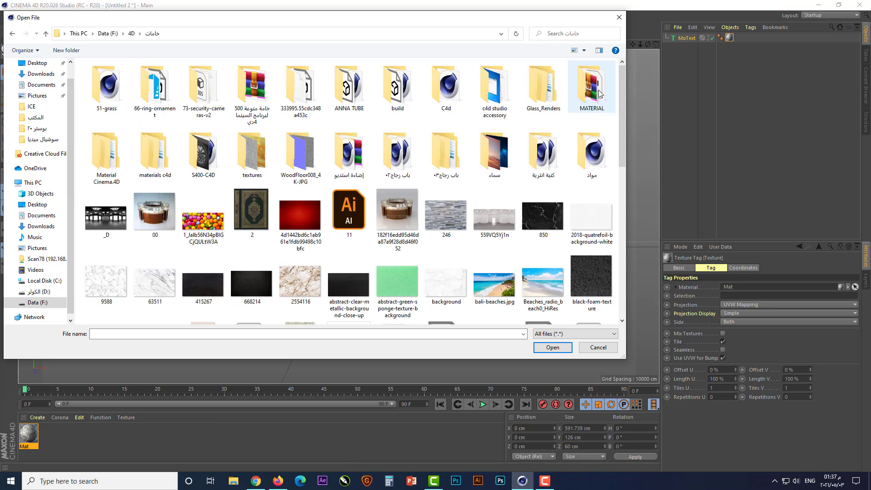
pyautogui.doubleClick(348, 155)
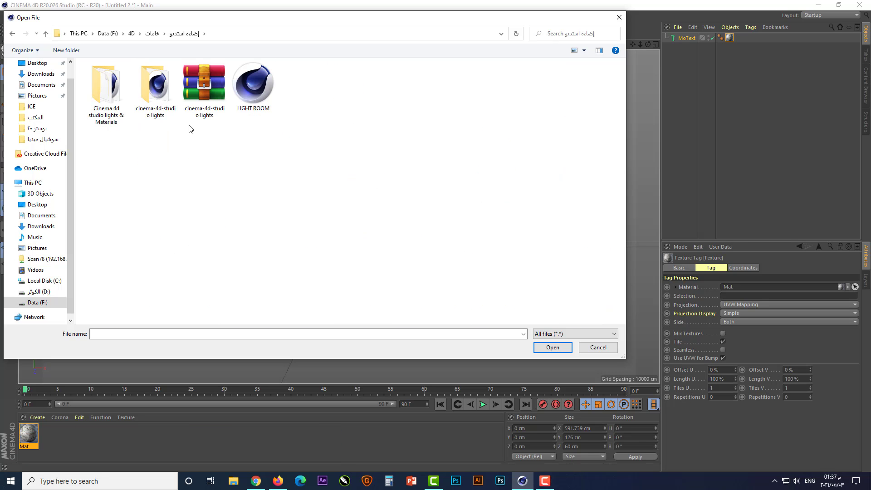
pyautogui.click(155, 79)
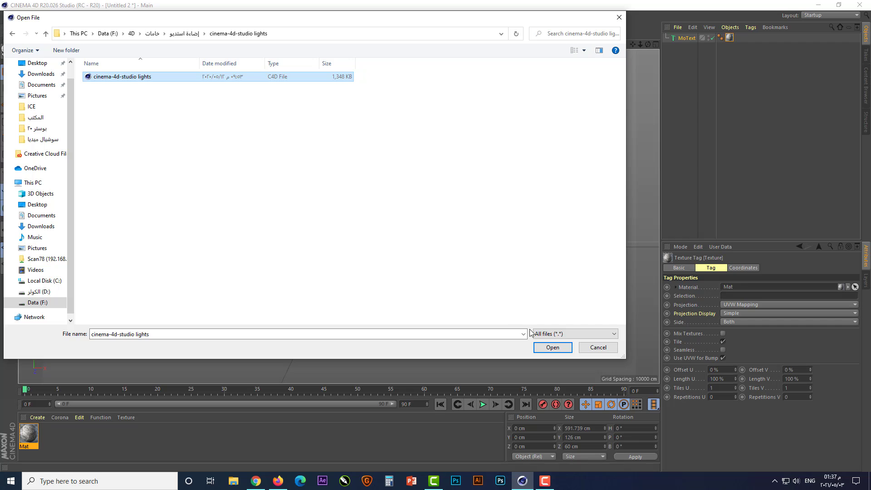
pyautogui.click(551, 348)
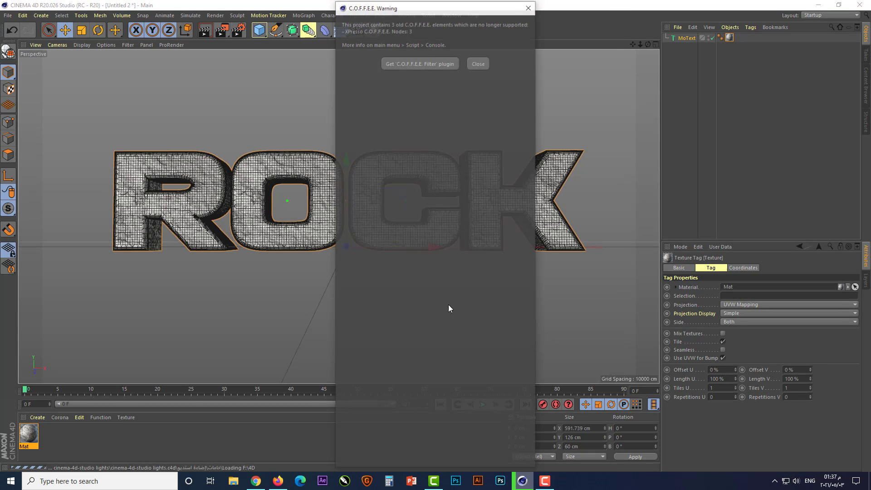
pyautogui.click(476, 63)
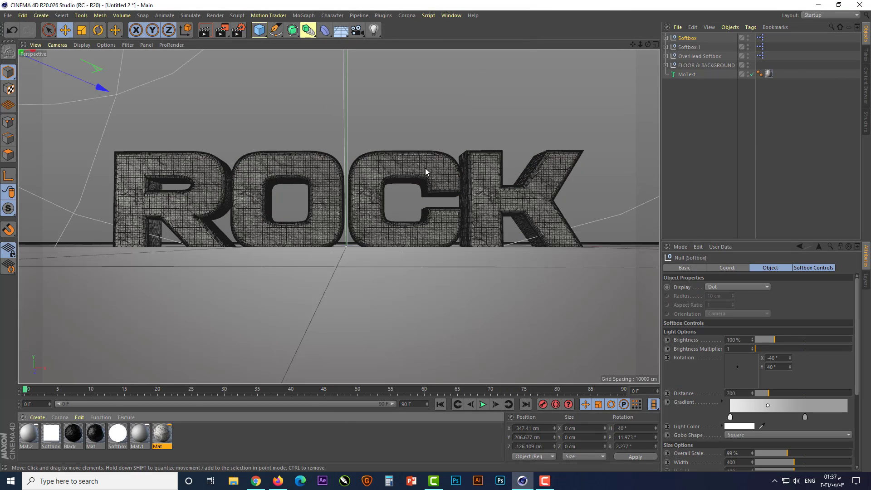
# Raise the ROCK text above the studio floor to about Y 6.5 cm in the front view.
pyautogui.click(682, 74)
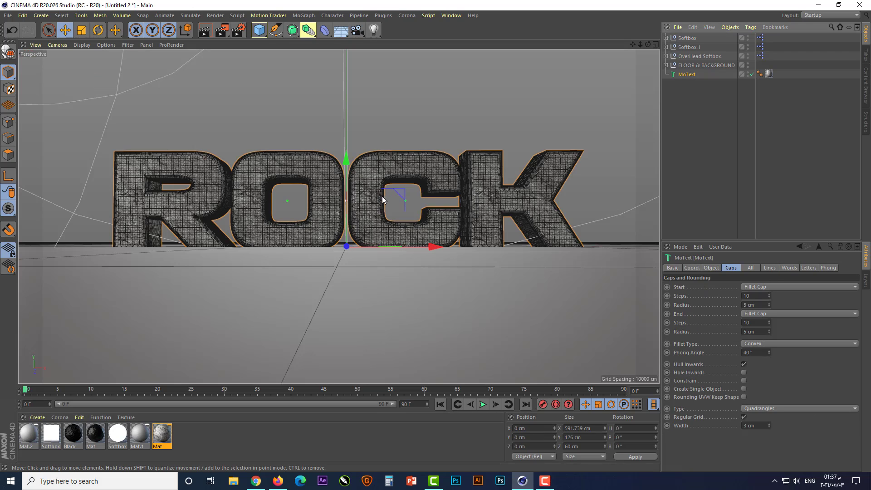
pyautogui.middleClick(433, 188)
pyautogui.scroll(10, 491, 309)
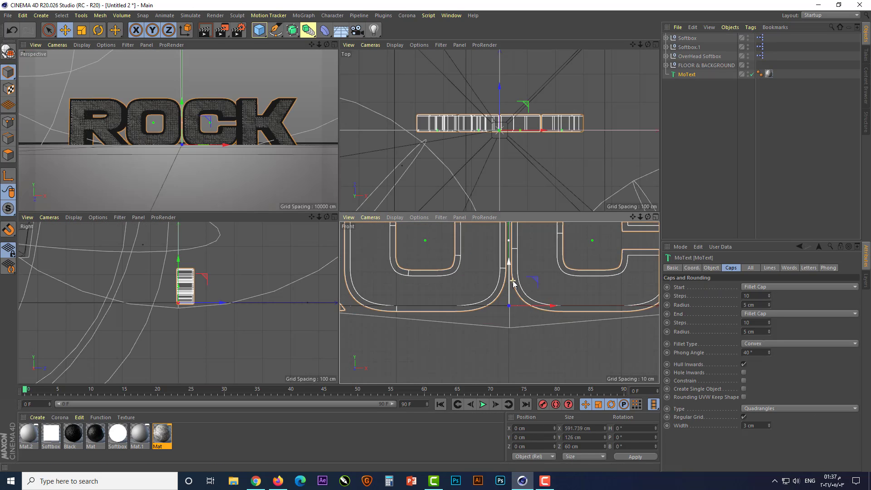
pyautogui.moveTo(508, 290); pyautogui.dragTo(509, 281)
pyautogui.middleClick(208, 157)
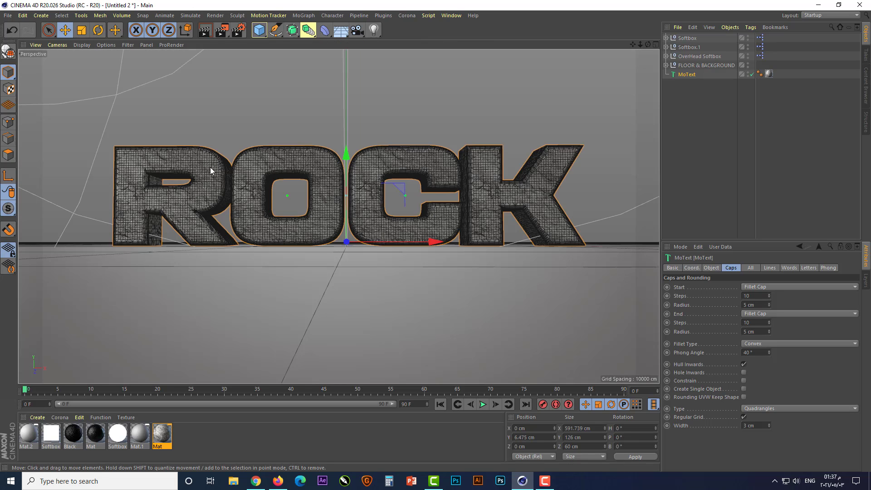
# Render the perspective view to check the rock text, continuing past the asset error, and reselect the text object.
pyautogui.click(205, 30)
pyautogui.click(190, 140)
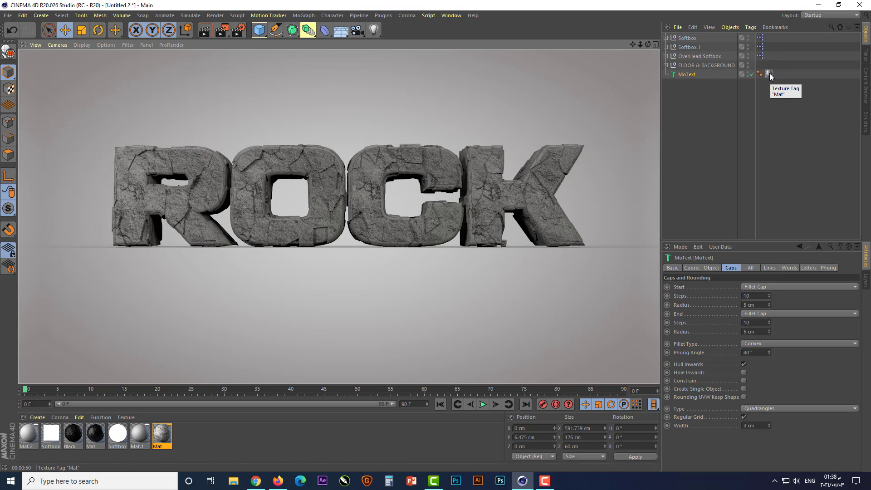
pyautogui.click(688, 75)
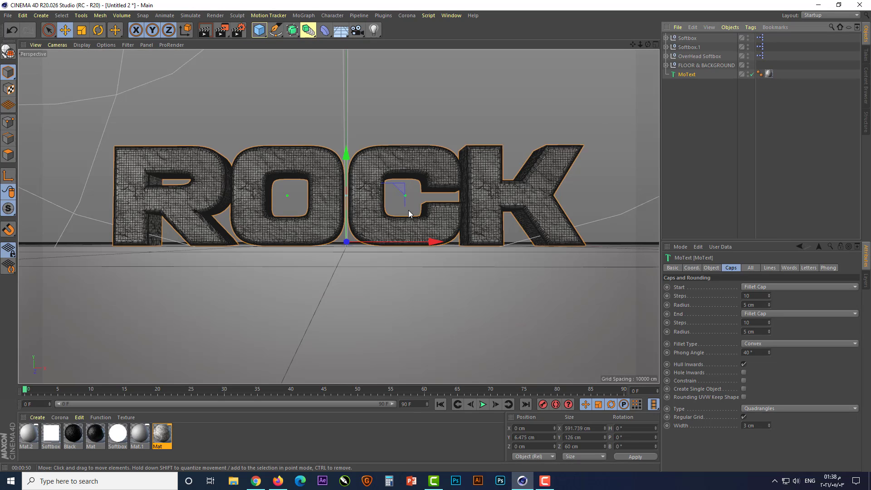
# Lower the ROCK text onto the studio floor in the front view, to about Y 4.7 cm.
pyautogui.middleClick(408, 213)
pyautogui.scroll(5, 518, 315)
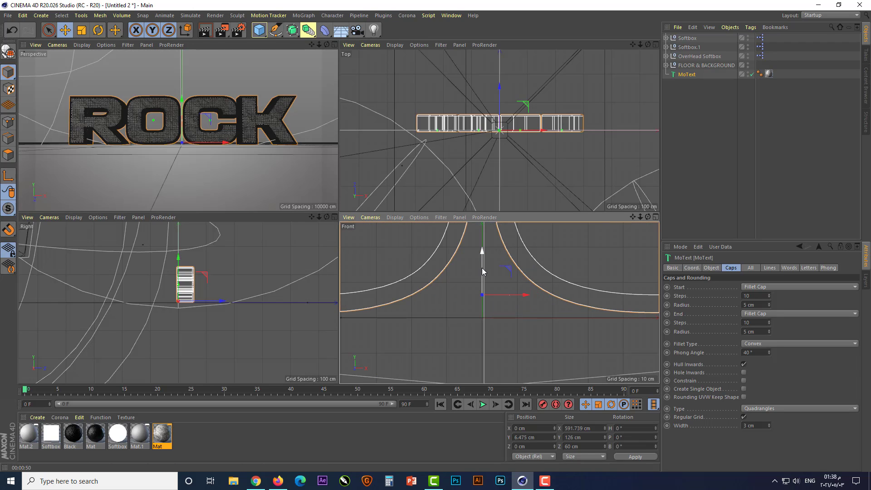
pyautogui.moveTo(482, 267); pyautogui.dragTo(480, 273)
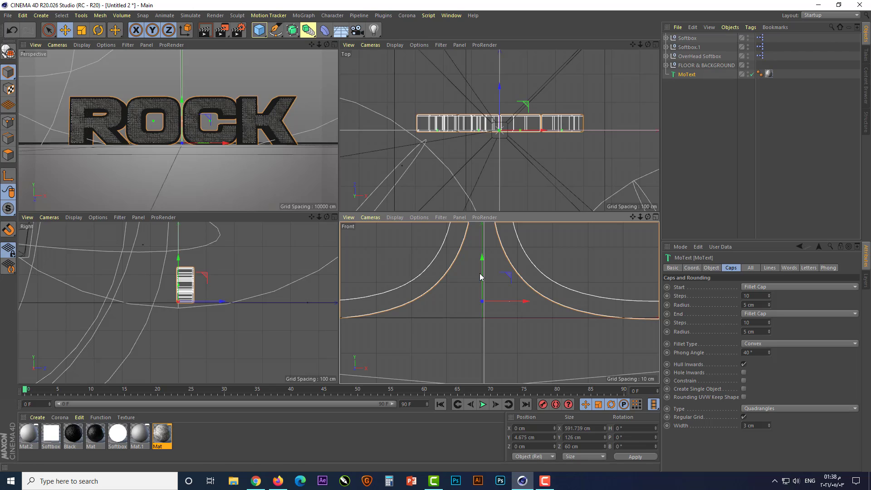
pyautogui.middleClick(244, 173)
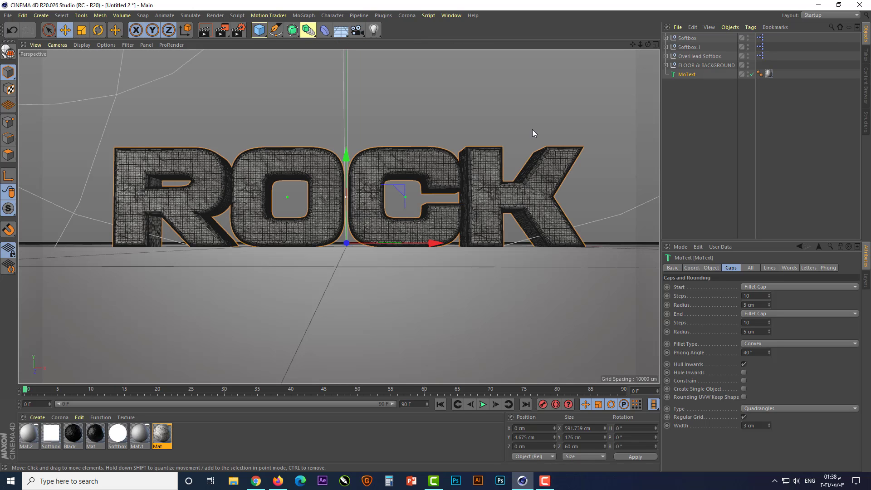
# Set the projection of the ROCK text's texture tag to Cubic.
pyautogui.click(768, 73)
pyautogui.click(766, 304)
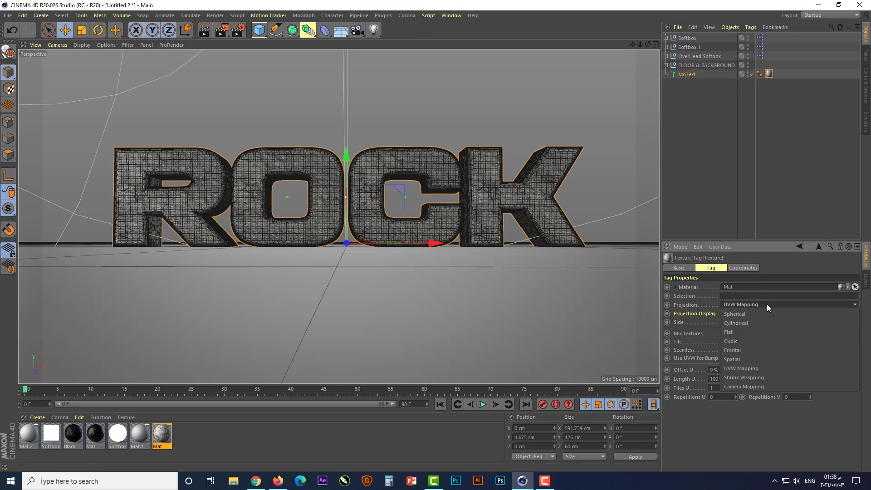
pyautogui.click(763, 341)
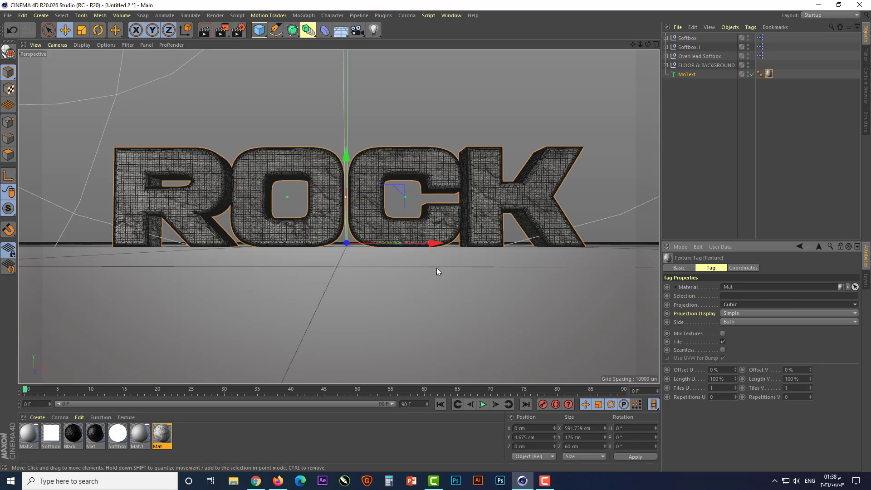
# Move the cubic texture projection up to about Y 20 cm in texture mode, and return to model mode with Live Selection.
pyautogui.click(9, 90)
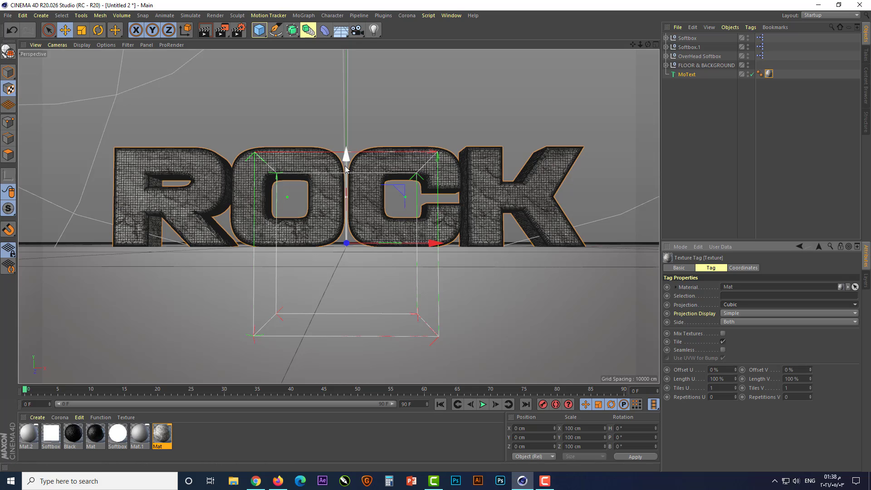
pyautogui.moveTo(346, 156)
pyautogui.mouseDown()
pyautogui.moveTo(348, 168)
pyautogui.moveTo(350, 151)
pyautogui.mouseUp()
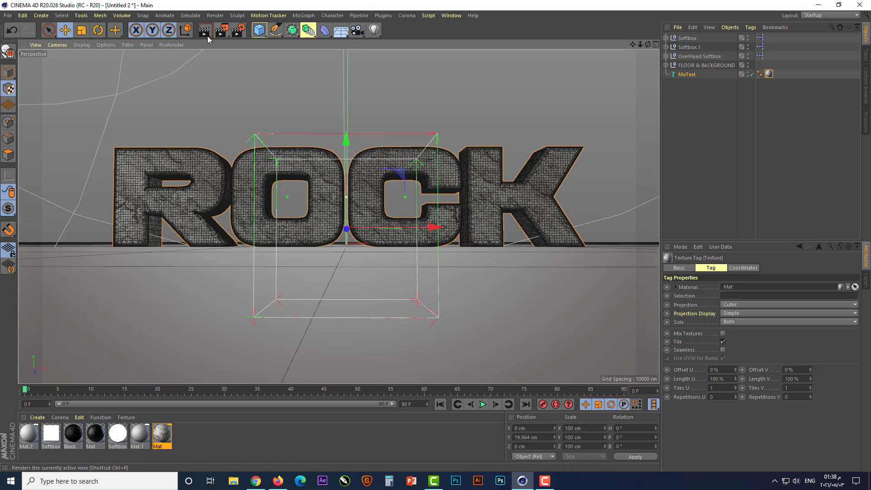
pyautogui.click(8, 72)
pyautogui.click(48, 30)
pyautogui.click(47, 32)
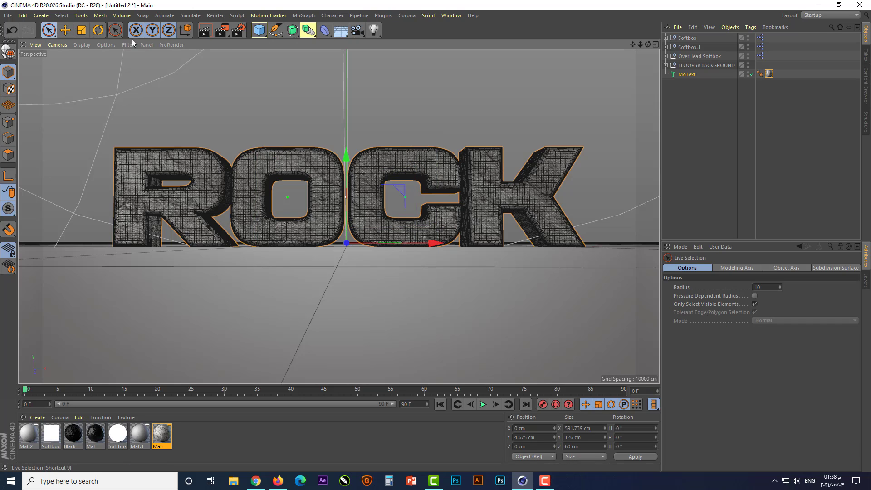
# Render the perspective view to check the ROCK text with its cubic texture projection, continuing past the asset error.
pyautogui.click(221, 33)
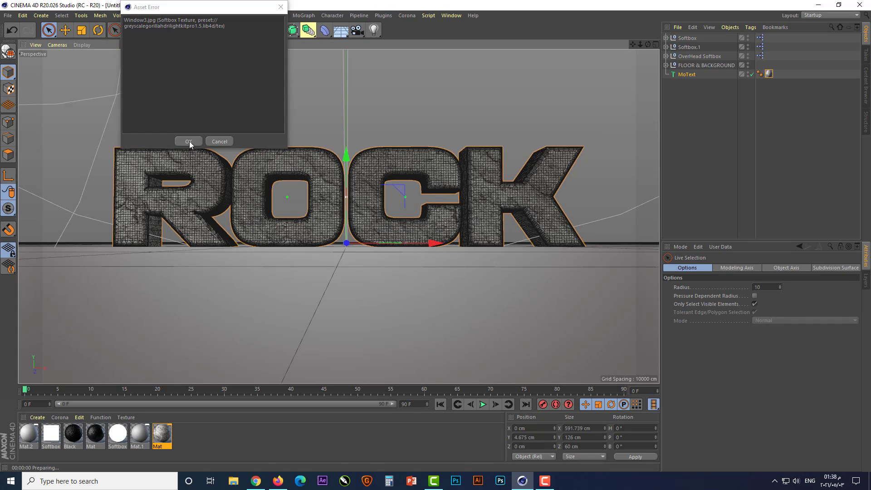
pyautogui.click(189, 141)
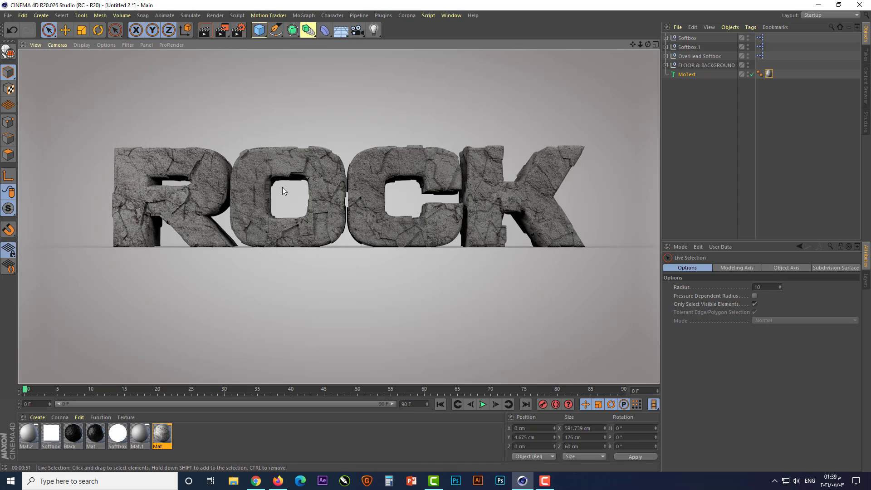
# Add a Platonic object of type Icosa to the scene and set its radius to 30 cm.
pyautogui.click(265, 32)
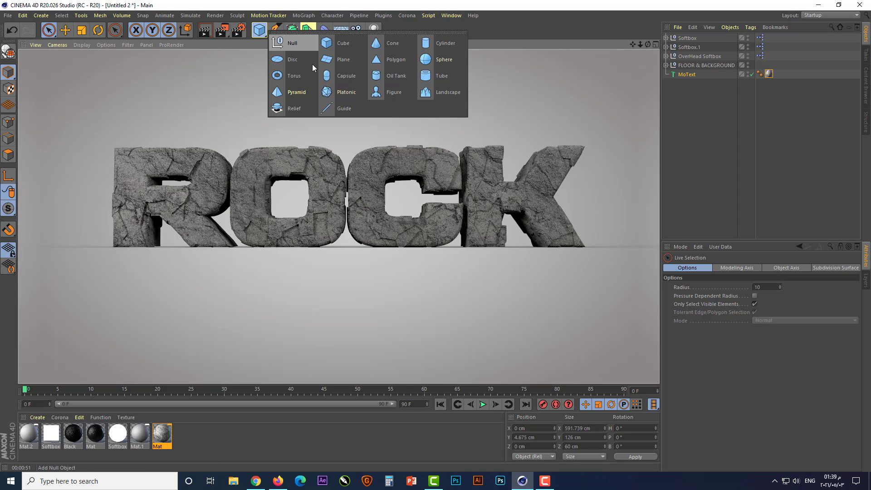
pyautogui.click(328, 91)
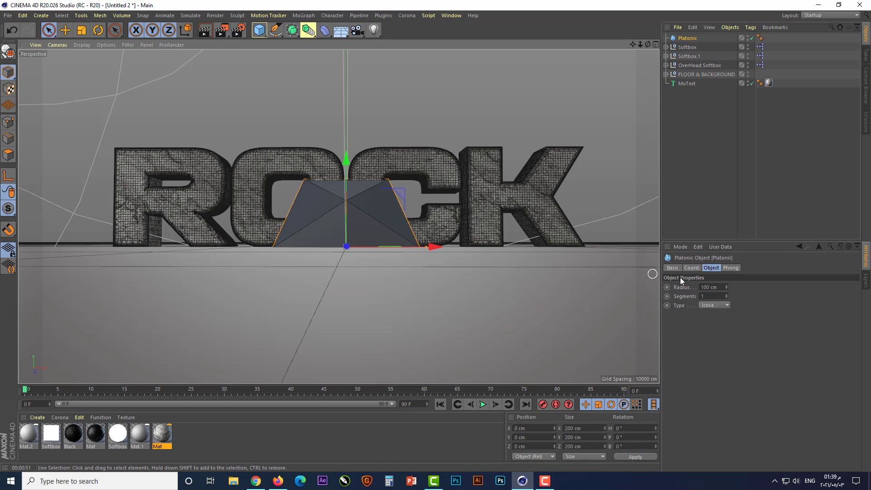
pyautogui.doubleClick(710, 287)
pyautogui.write('5')
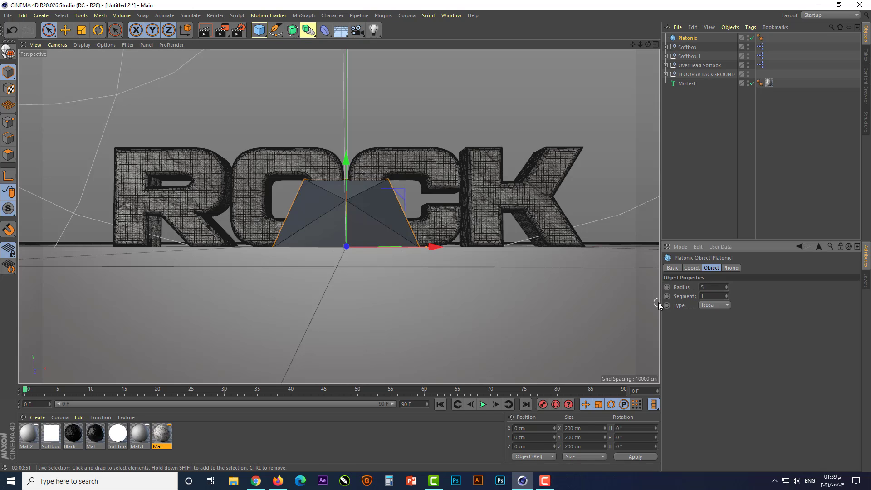
pyautogui.write('0')
pyautogui.press('Return')
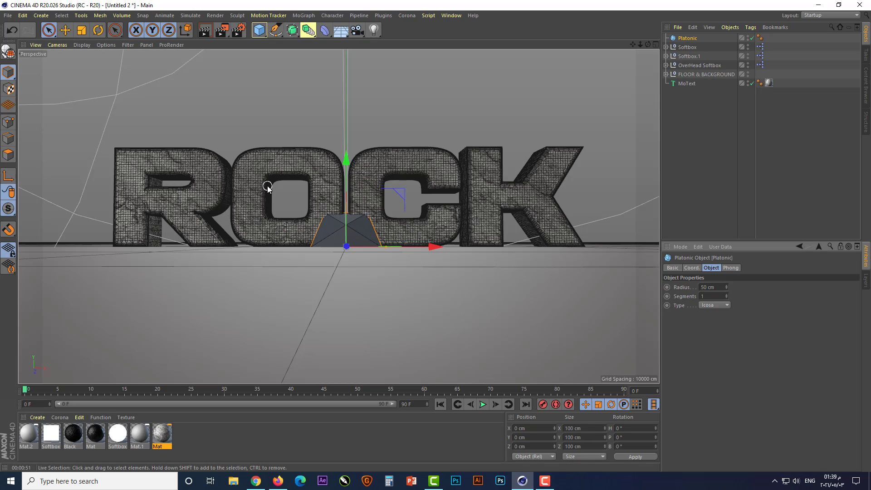
pyautogui.middleClick(268, 188)
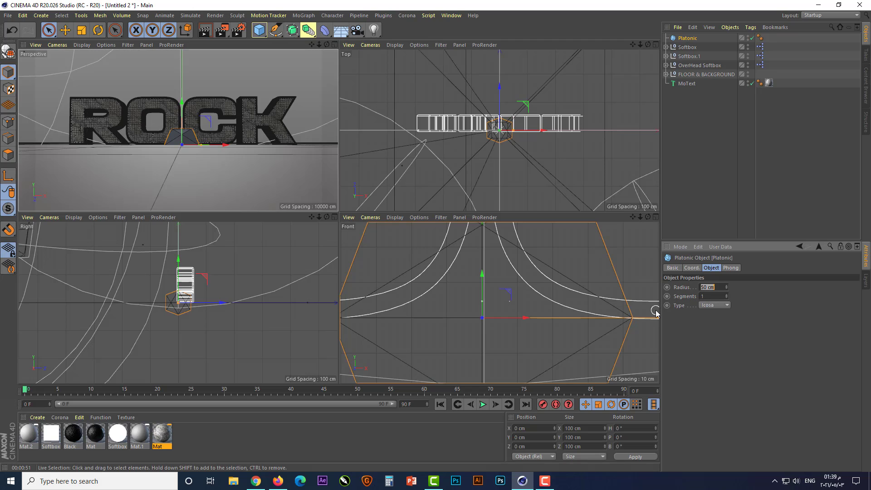
pyautogui.write('30')
pyautogui.press('Return')
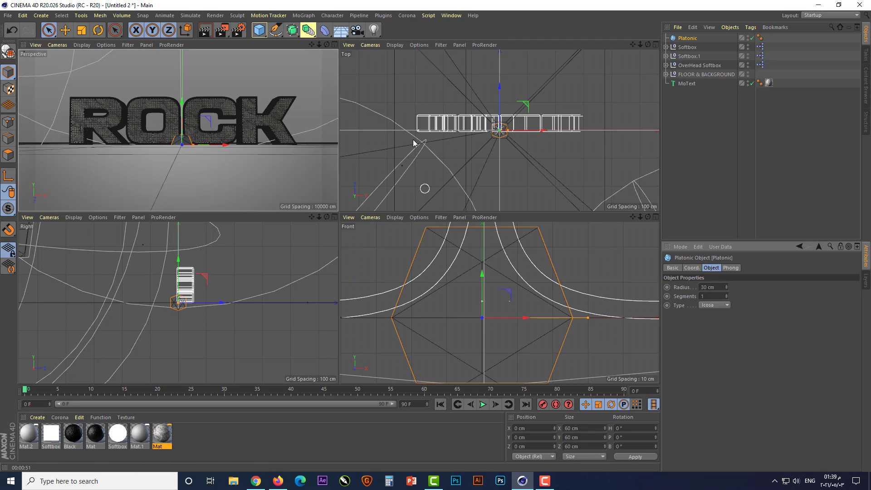
# Move the Platonic in front of the text's left half and onto the floor, to about X -120, Y 12, Z -134 cm.
pyautogui.moveTo(499, 100); pyautogui.dragTo(500, 138)
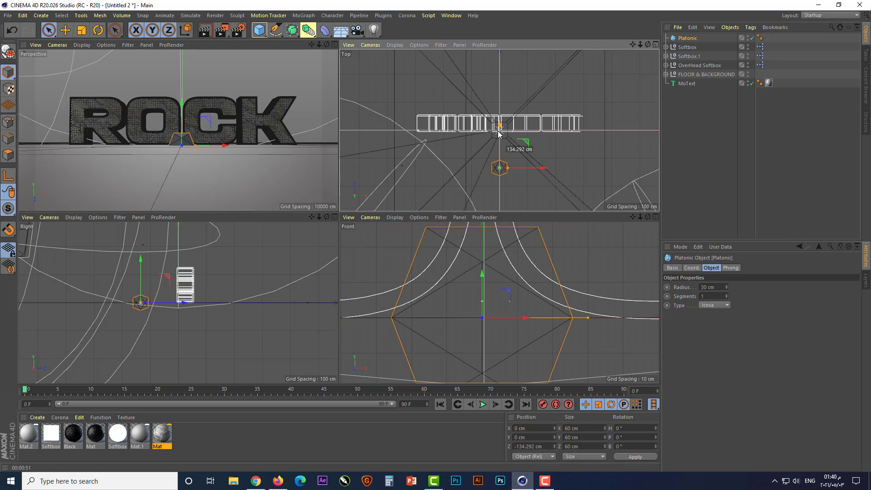
pyautogui.moveTo(526, 169); pyautogui.dragTo(498, 169)
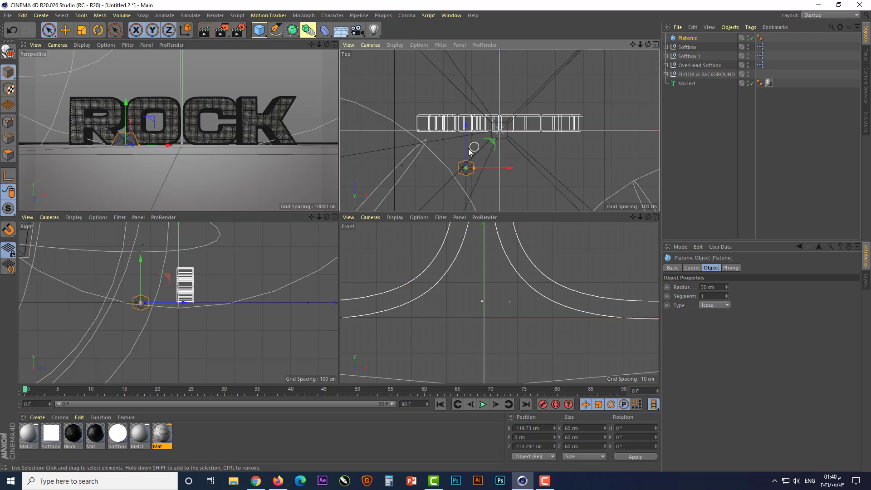
pyautogui.scroll(-3, 522, 303)
pyautogui.scroll(-3, 482, 295)
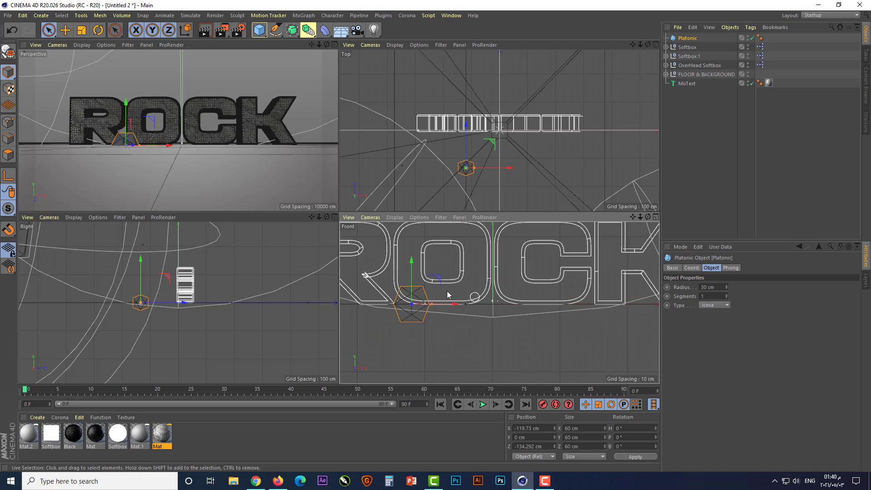
pyautogui.moveTo(413, 278); pyautogui.dragTo(413, 271)
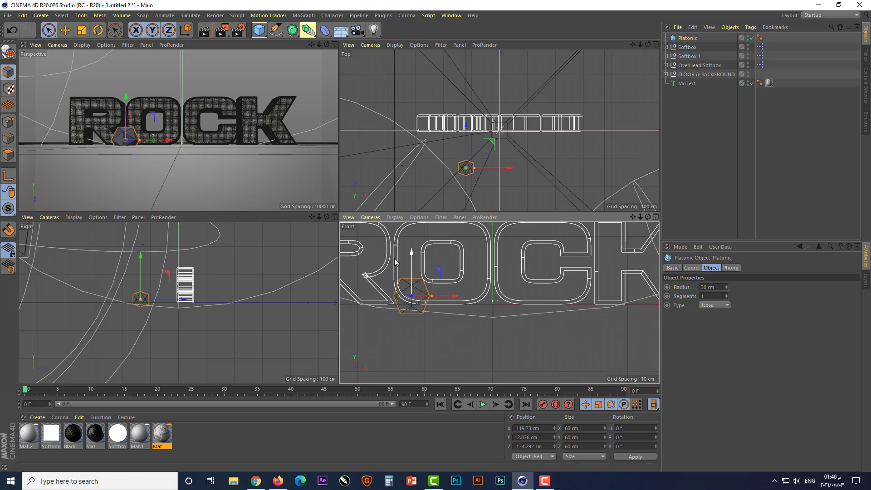
# Duplicate the Platonic and place the copy in front of the right end of the K, at about X 293, Z -65 cm.
pyautogui.keyDown('ctrl'); pyautogui.click(138, 104); pyautogui.keyUp('ctrl')
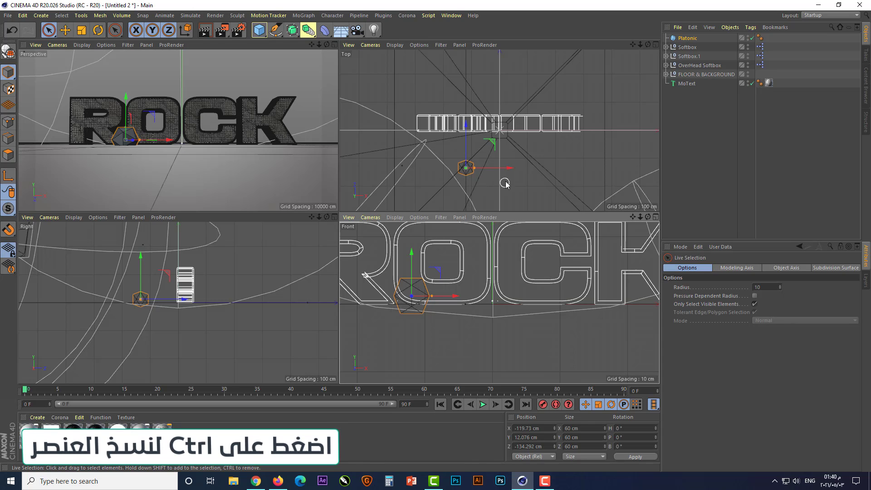
pyautogui.keyDown('ctrl'); pyautogui.moveTo(513, 169); pyautogui.dragTo(585, 172); pyautogui.keyUp('ctrl')
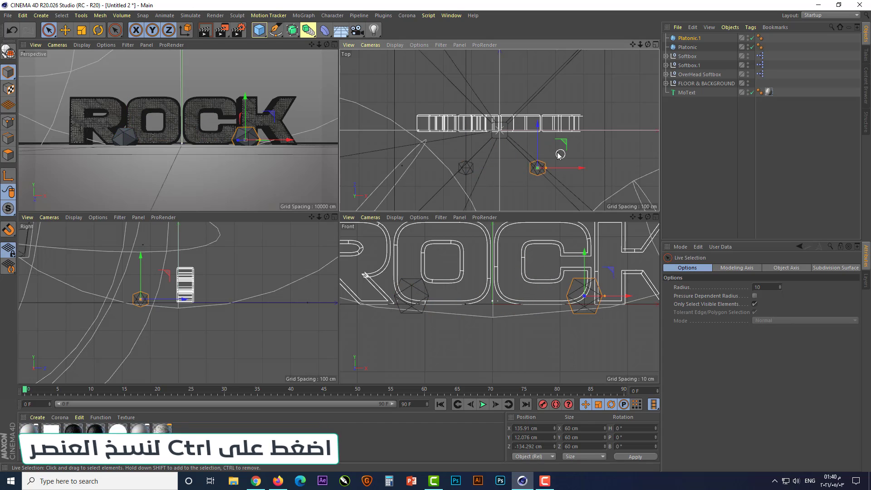
pyautogui.moveTo(540, 140); pyautogui.dragTo(541, 118)
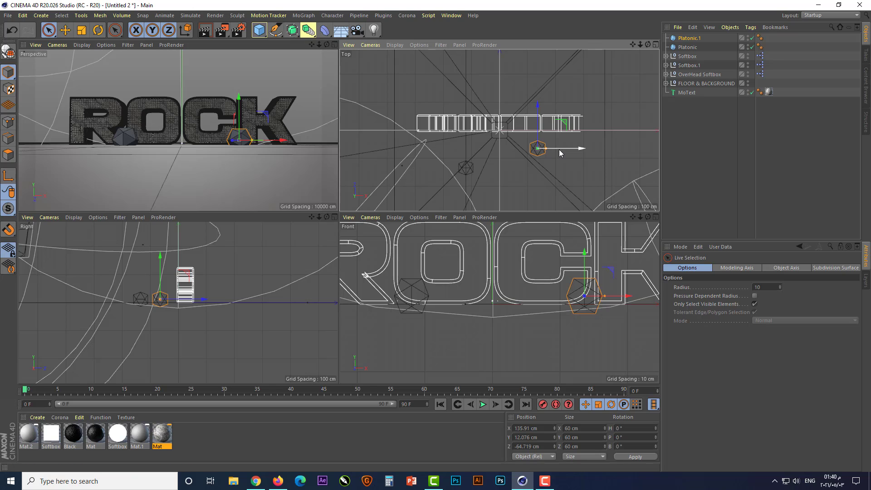
pyautogui.moveTo(560, 148); pyautogui.dragTo(604, 149)
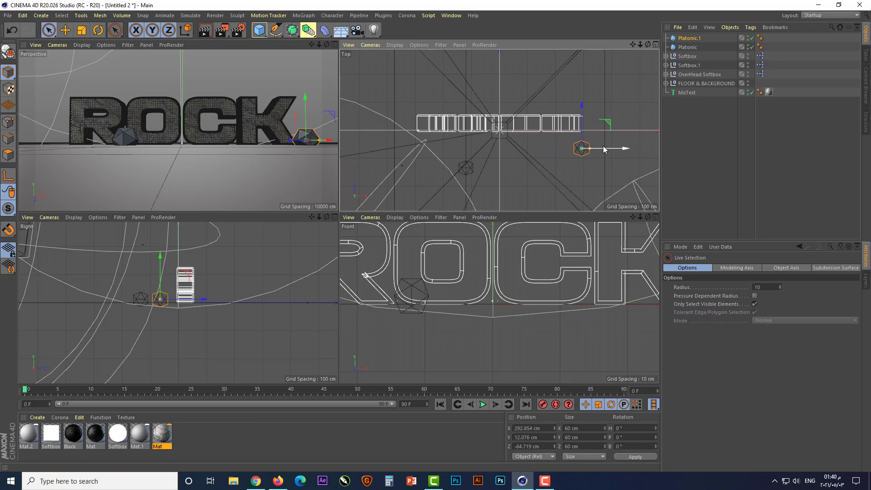
# Set the radius of the Platonic copy beside the K to 20 cm.
pyautogui.click(687, 39)
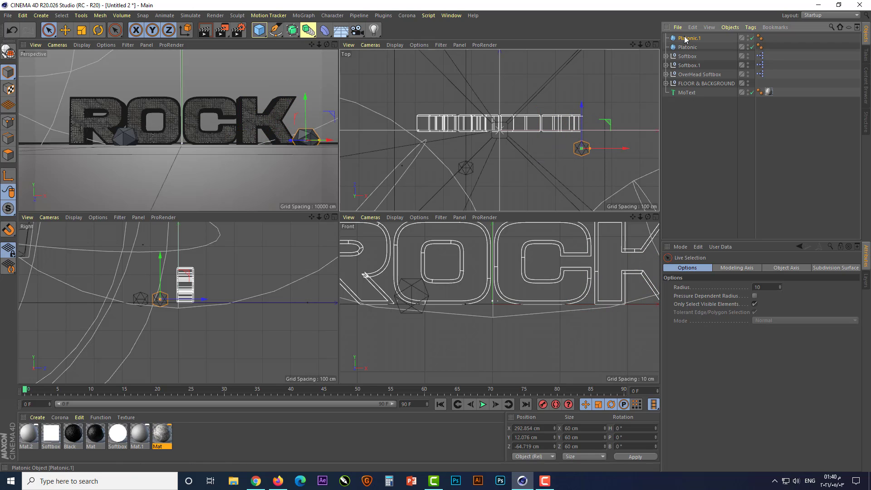
pyautogui.click(706, 287)
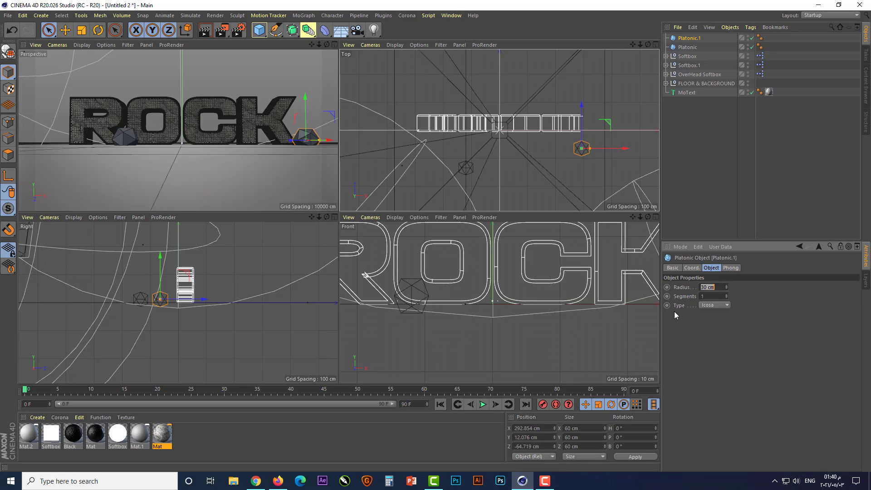
pyautogui.write('20')
pyautogui.press('Return')
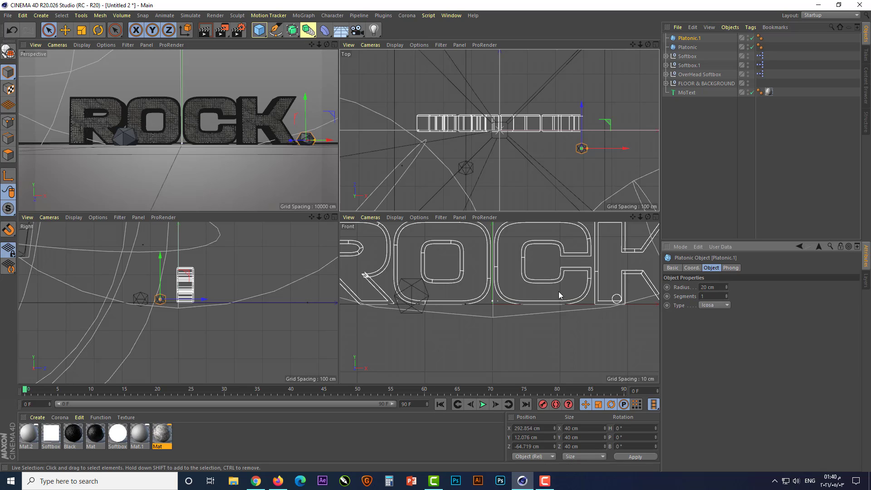
# Rotate the 20 cm Platonic's heading by about 40.4° and return to Live Selection.
pyautogui.scroll(-3, 381, 350)
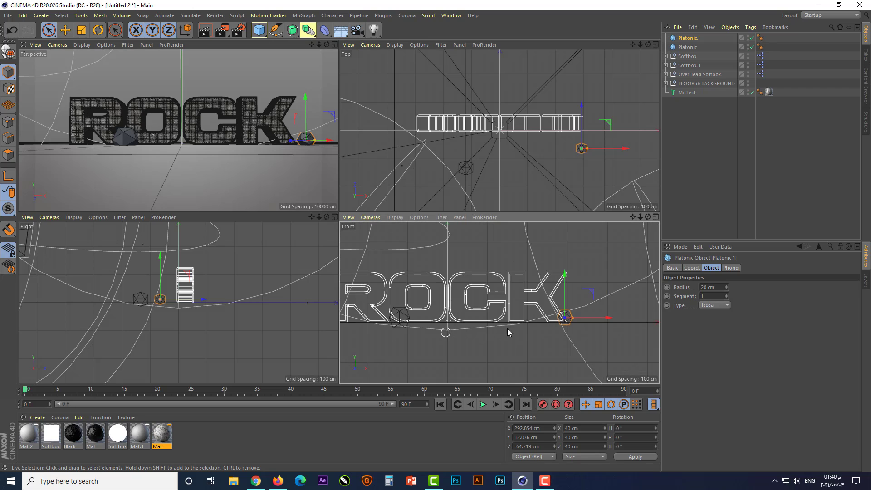
pyautogui.scroll(5, 568, 321)
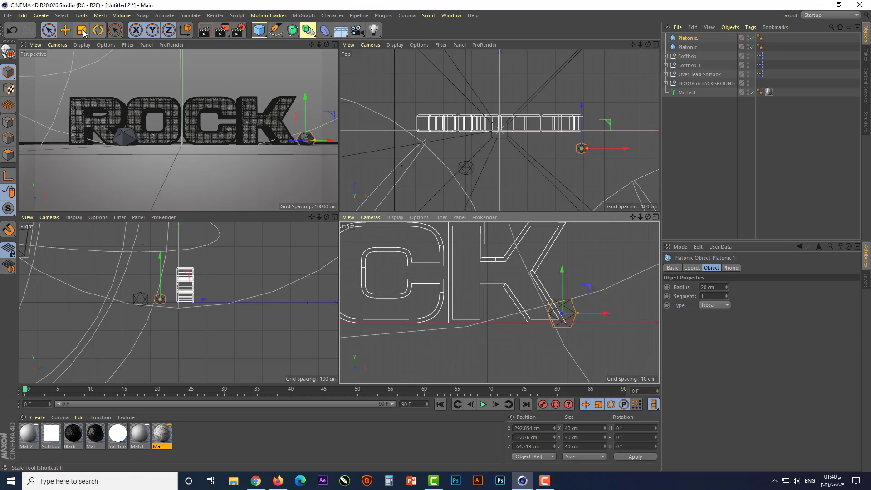
pyautogui.click(98, 30)
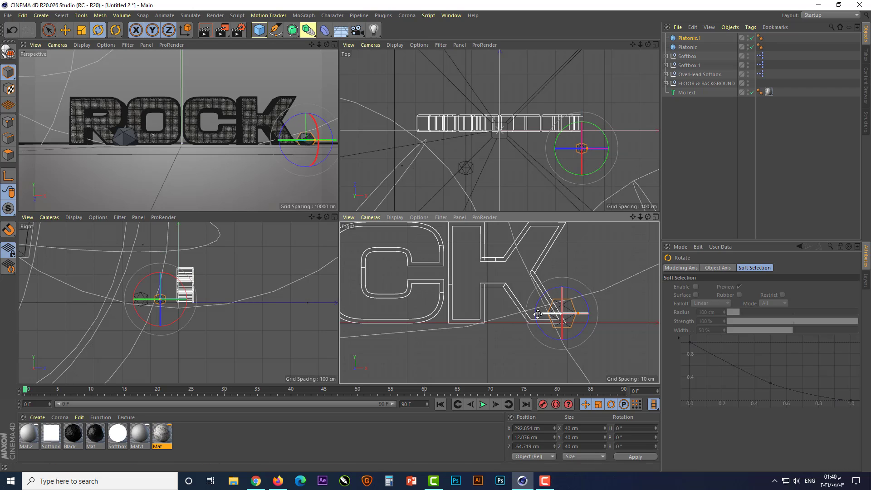
pyautogui.moveTo(537, 314); pyautogui.dragTo(591, 312)
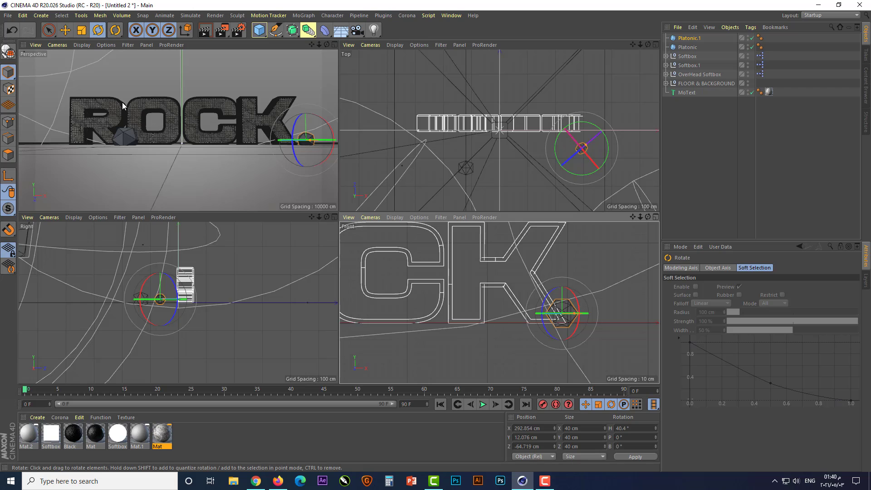
pyautogui.click(48, 30)
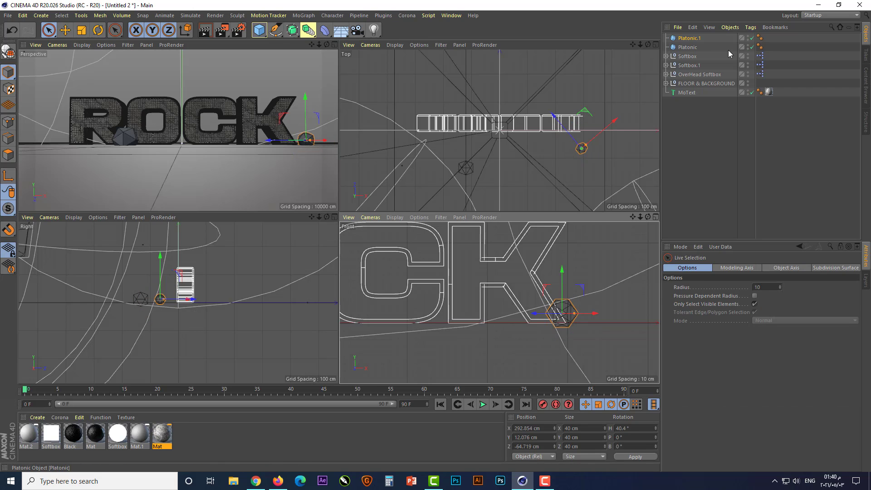
# Duplicate the original 30 cm Platonic and place the copy well in front of the text, at about X 115, Z -249 cm.
pyautogui.click(692, 48)
pyautogui.keyDown('ctrl'); pyautogui.moveTo(501, 169); pyautogui.dragTo(573, 169); pyautogui.keyUp('ctrl')
pyautogui.moveTo(538, 141); pyautogui.dragTo(538, 173)
pyautogui.moveTo(579, 200); pyautogui.dragTo(574, 200)
# Set the new Platonic copy's radius to 15 cm, rotate its heading to about -38.4°, and return to Live Selection.
pyautogui.moveTo(715, 288); pyautogui.dragTo(676, 300)
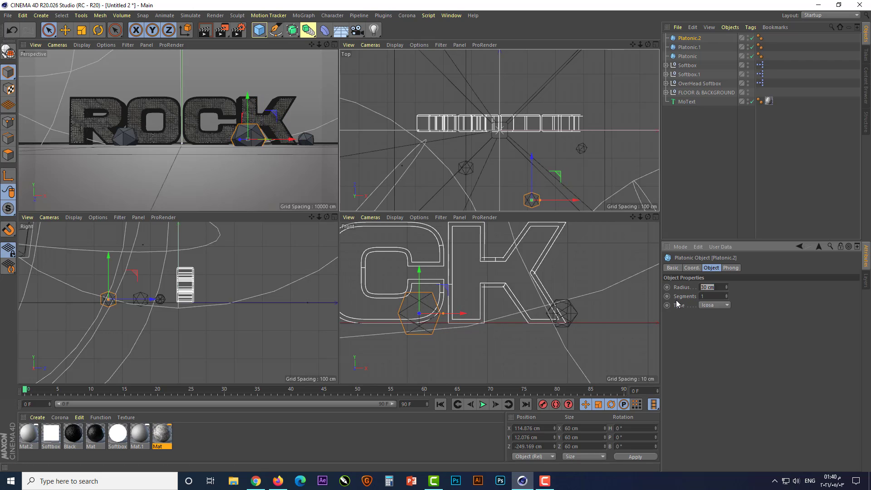
pyautogui.write('15')
pyautogui.press('Return')
pyautogui.press('r')
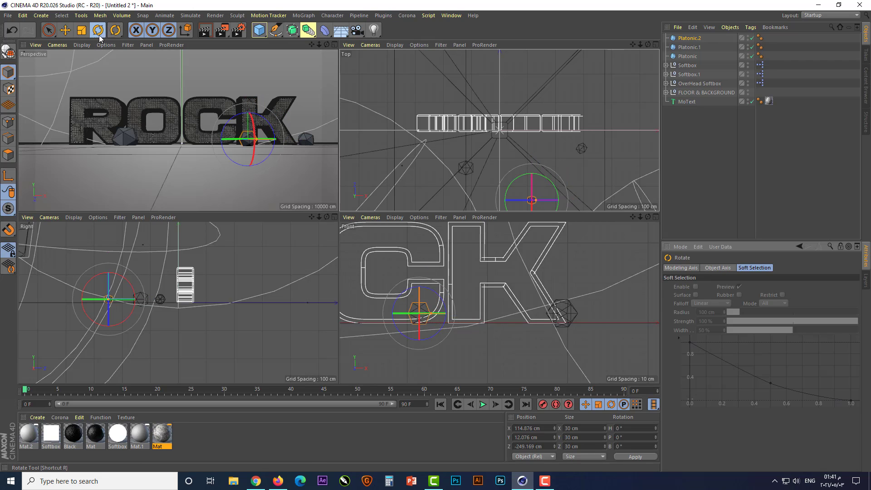
pyautogui.moveTo(548, 184); pyautogui.dragTo(559, 196)
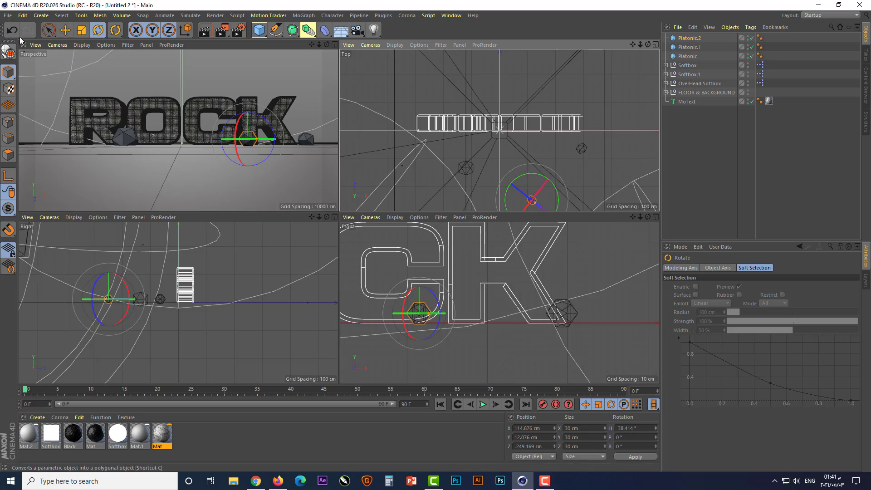
pyautogui.click(49, 30)
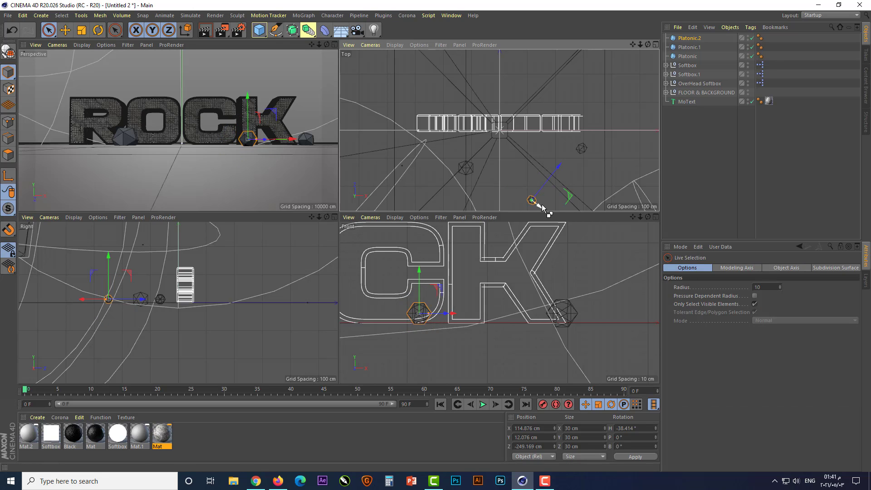
# Duplicate the 15 cm Platonic and place the copy in front of the text's left end, at about X -242, Z -195 cm.
pyautogui.keyDown('ctrl'); pyautogui.moveTo(544, 210); pyautogui.dragTo(437, 152); pyautogui.keyUp('ctrl')
pyautogui.moveTo(448, 192); pyautogui.dragTo(460, 194)
pyautogui.moveTo(451, 151); pyautogui.dragTo(457, 203)
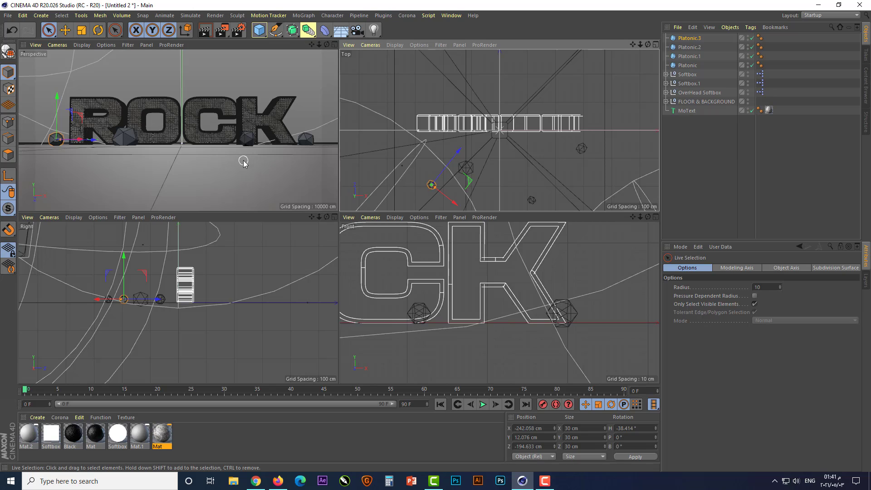
# Duplicate the 20 cm Platonic and place the copy in front of the text's middle, at about X 5, Z -69 cm.
pyautogui.click(689, 57)
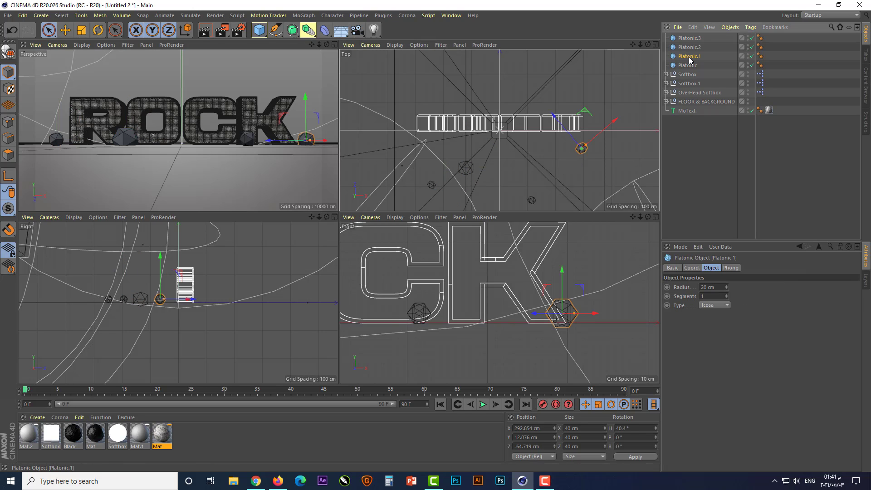
pyautogui.keyDown('ctrl'); pyautogui.moveTo(615, 122); pyautogui.dragTo(543, 181); pyautogui.keyUp('ctrl')
pyautogui.moveTo(489, 178); pyautogui.dragTo(501, 149)
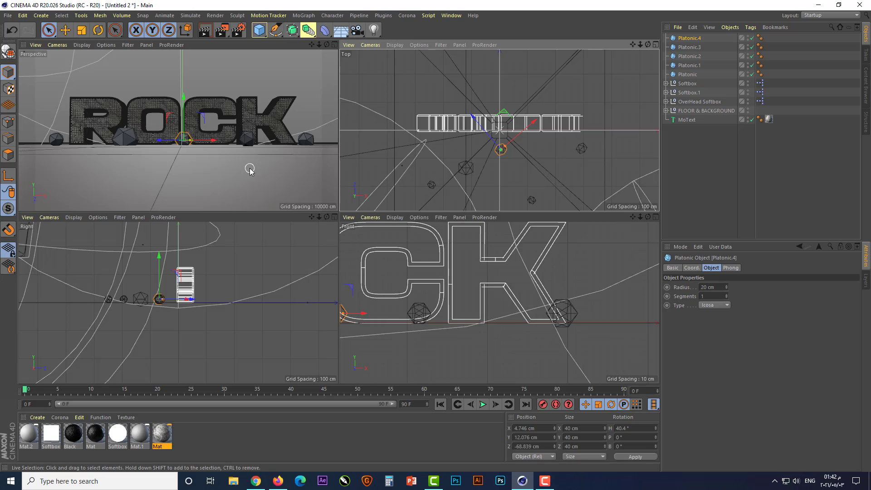
# Set the middle Platonic's radius to 10 cm and lower it onto the floor, to about Y 6.4 cm.
pyautogui.middleClick(250, 169)
pyautogui.moveTo(716, 287); pyautogui.dragTo(687, 293)
pyautogui.write('10')
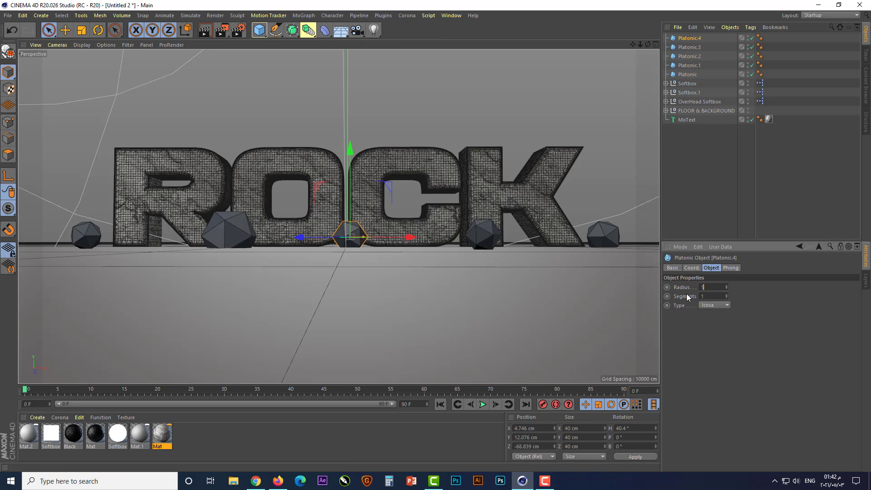
pyautogui.press('Return')
pyautogui.moveTo(350, 183); pyautogui.dragTo(342, 193)
# Render the perspective view to check the Platonic stones, continuing past the asset error, and reselect the Platonic.4 object.
pyautogui.click(205, 30)
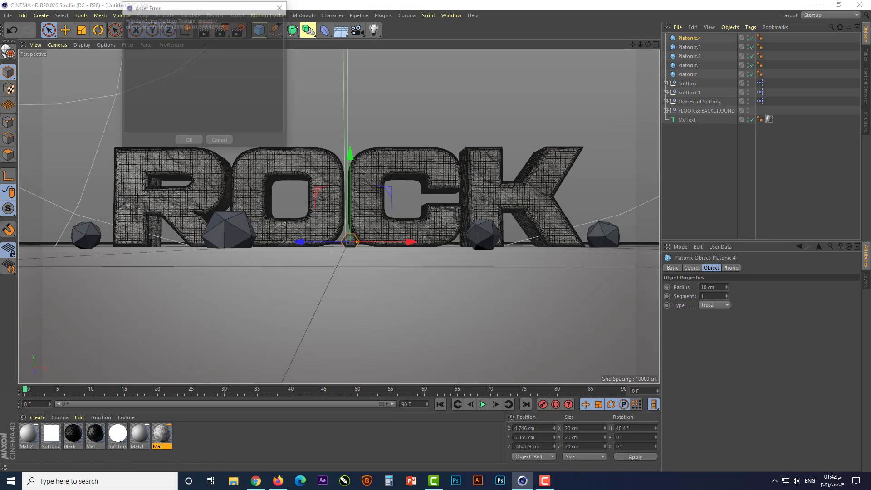
pyautogui.click(195, 143)
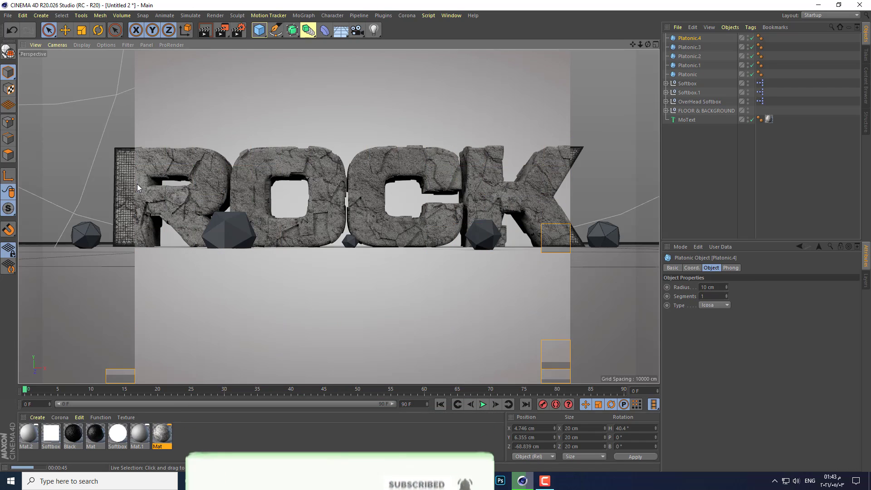
pyautogui.click(686, 40)
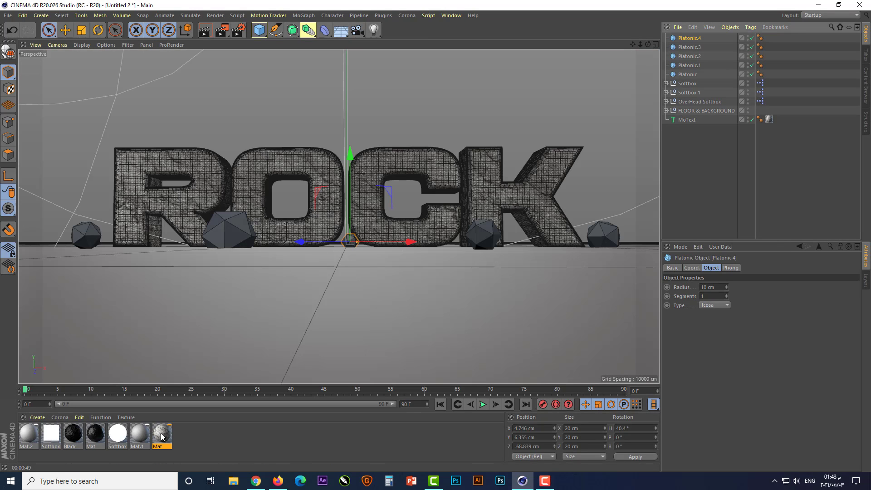
# Apply the stone material used on the MoText to all five Platonic objects.
pyautogui.moveTo(161, 437); pyautogui.dragTo(699, 40)
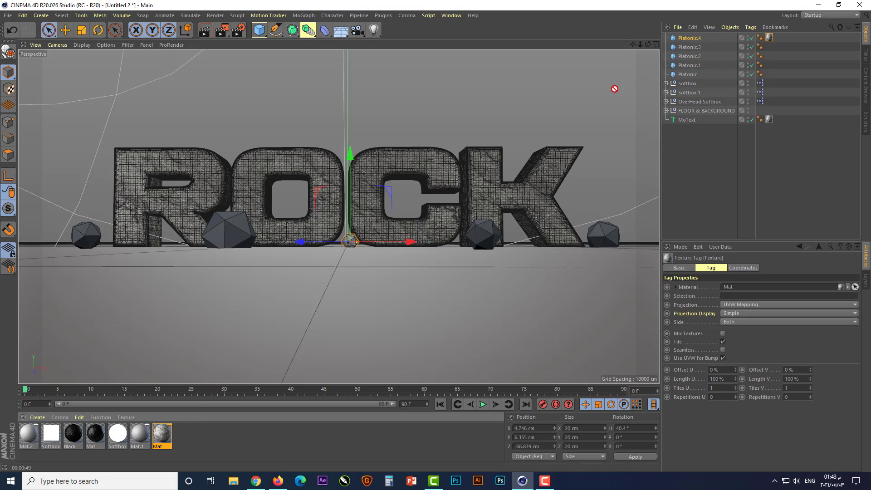
pyautogui.moveTo(688, 51); pyautogui.dragTo(696, 58)
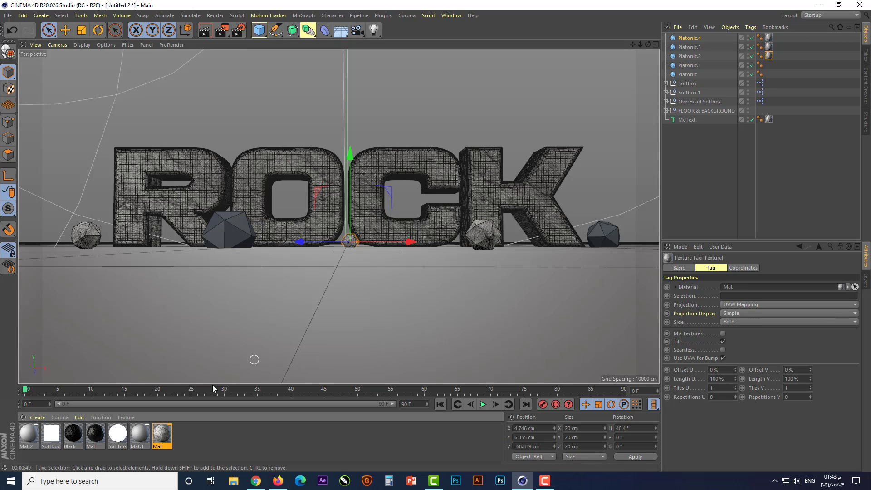
pyautogui.moveTo(162, 434); pyautogui.dragTo(694, 66)
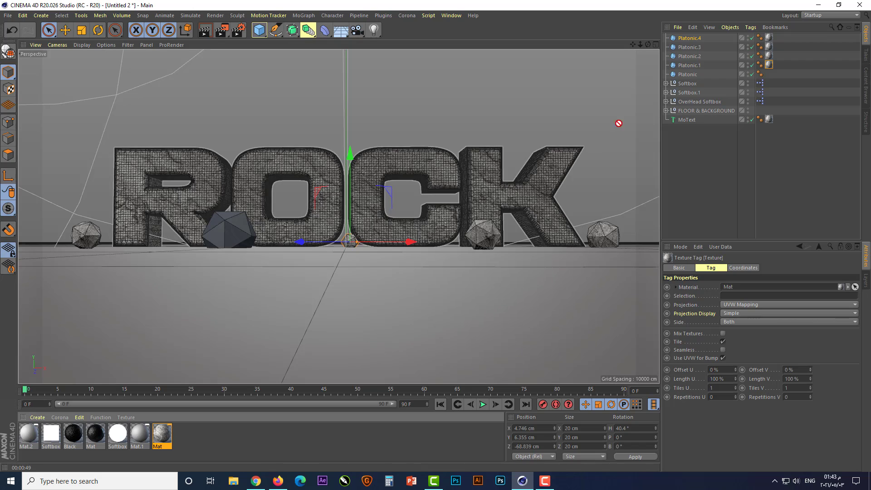
pyautogui.moveTo(619, 123); pyautogui.dragTo(695, 76)
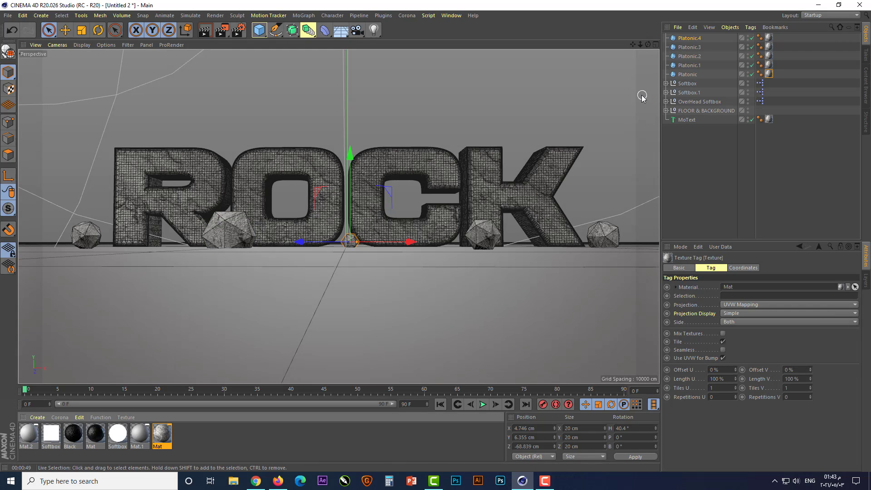
# Frame the ROCK text and surrounding stones for the final render, seen more frontally and from slightly farther away.
pyautogui.moveTo(648, 45)
pyautogui.mouseDown()
pyautogui.moveTo(650, 61)
pyautogui.moveTo(648, 46)
pyautogui.mouseUp()
pyautogui.keyDown('alt'); pyautogui.moveTo(444, 257); pyautogui.dragTo(444, 257); pyautogui.keyUp('alt')
pyautogui.keyDown('alt'); pyautogui.moveTo(332, 192); pyautogui.dragTo(333, 192); pyautogui.keyUp('alt')
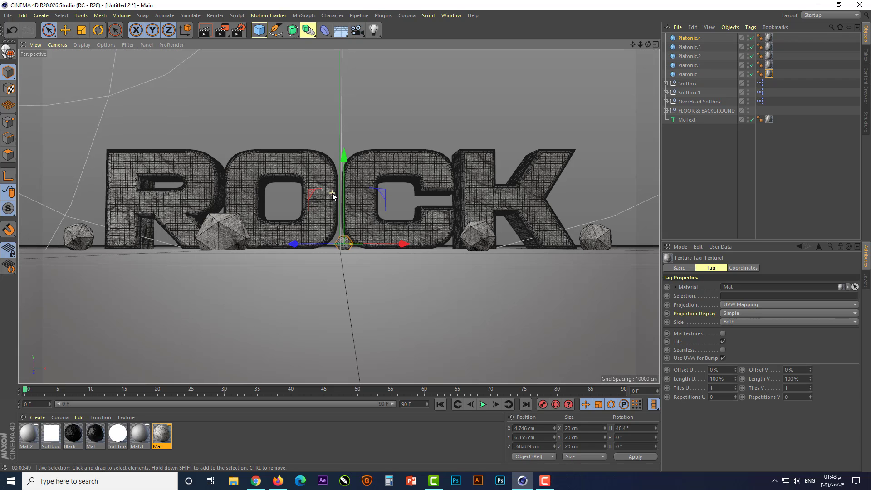
pyautogui.moveTo(641, 44); pyautogui.dragTo(636, 44)
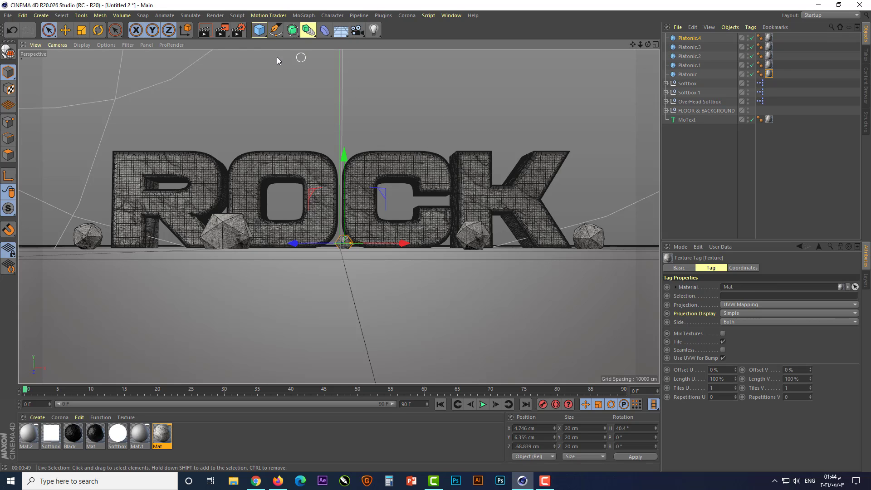
# Set the render output dimensions to centimetres and the resolution to 150 pixels per inch.
pyautogui.click(239, 30)
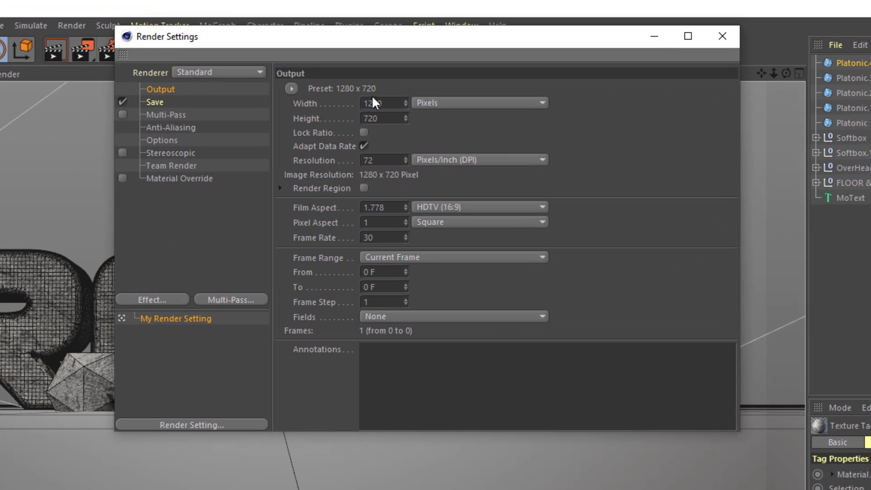
pyautogui.click(477, 103)
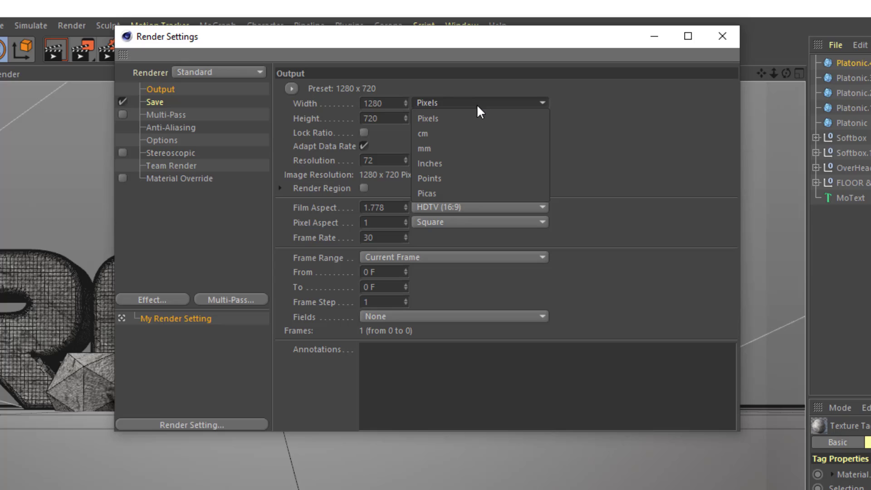
pyautogui.click(470, 132)
pyautogui.click(373, 160)
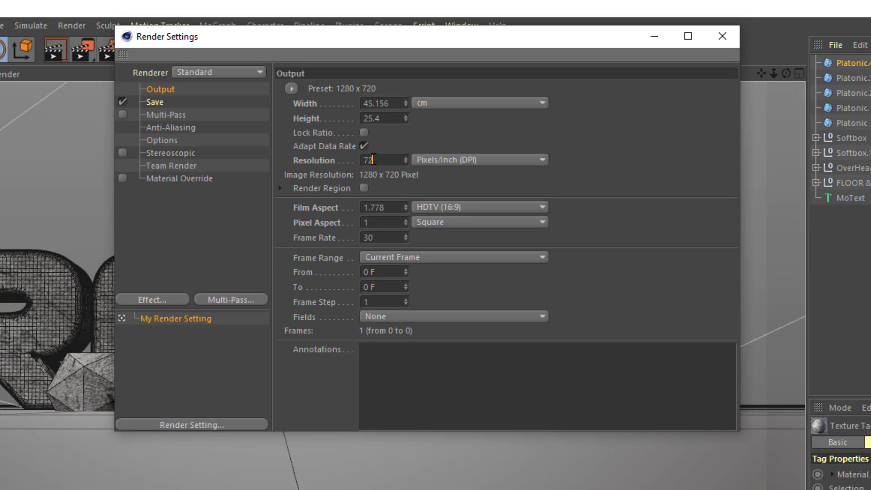
pyautogui.write('150')
pyautogui.press('Return')
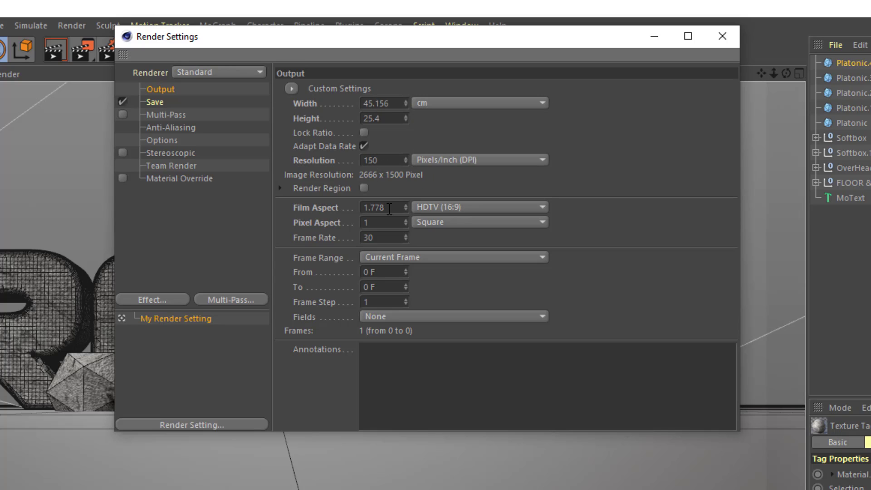
# Set the file format for the saved render image to JPG.
pyautogui.click(156, 103)
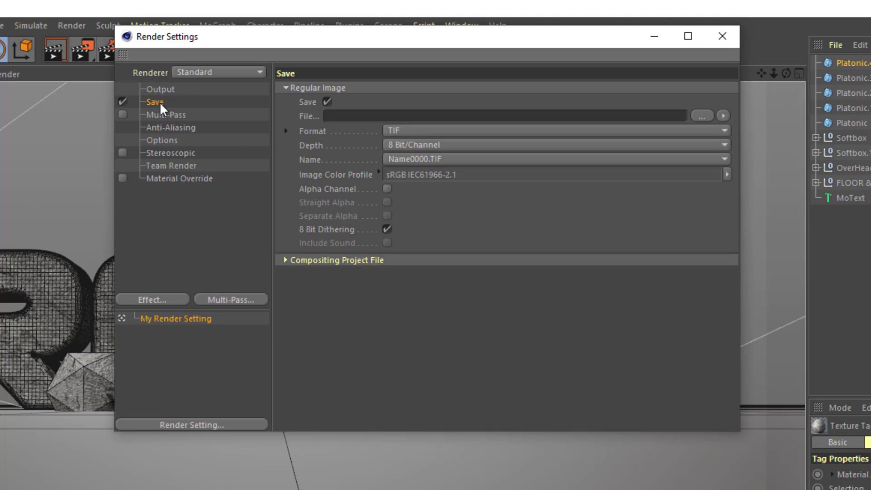
pyautogui.click(419, 131)
pyautogui.click(425, 241)
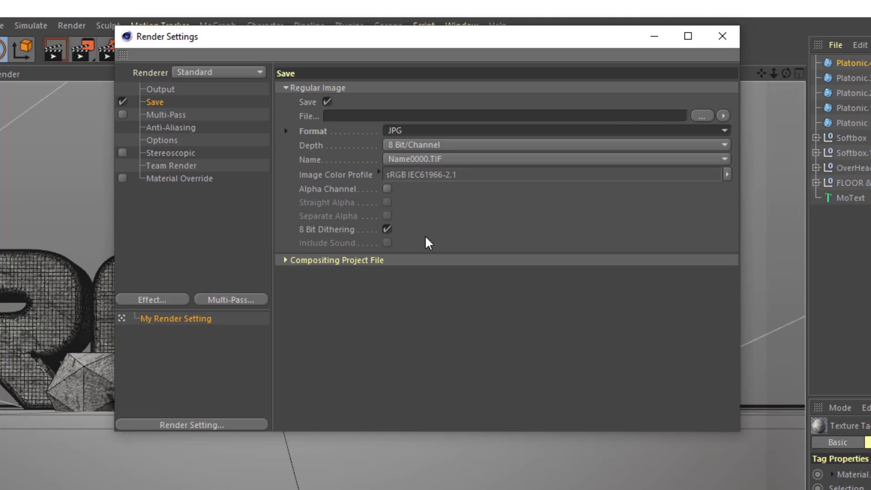
# Set the render anti-aliasing to Best with a minimum level of 2x2 and a maximum level of 8x8.
pyautogui.click(167, 128)
pyautogui.click(438, 90)
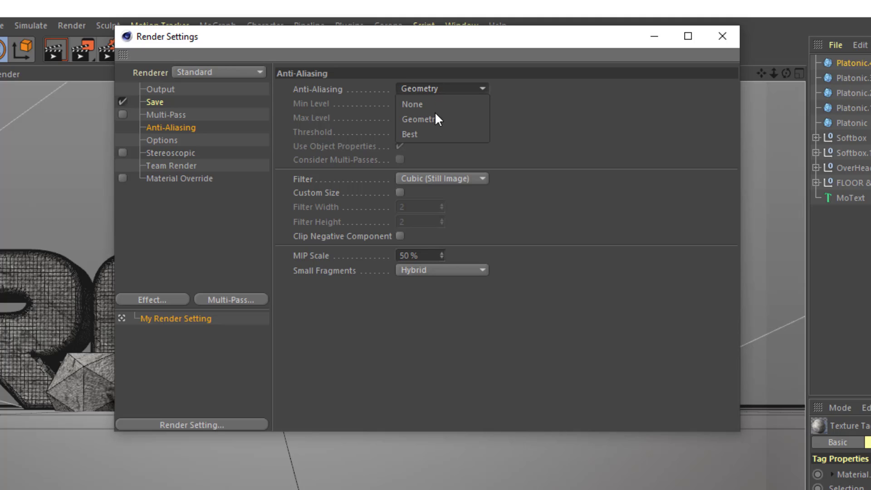
pyautogui.click(429, 134)
pyautogui.click(434, 103)
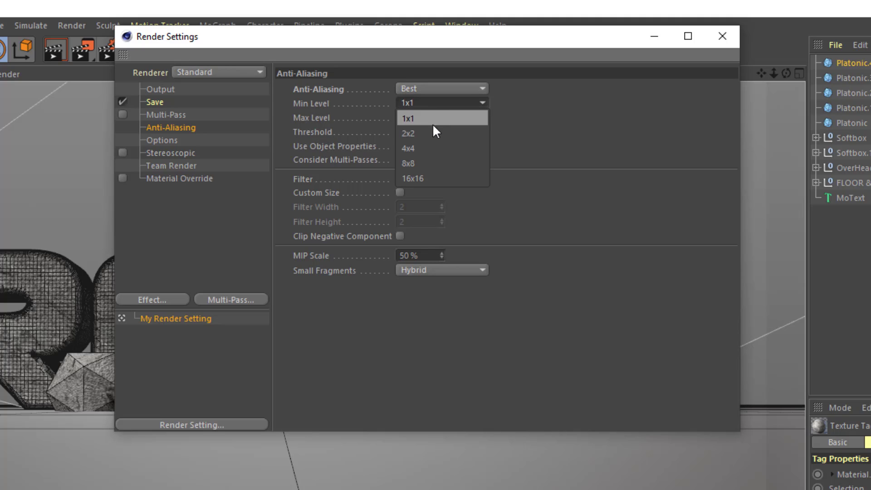
pyautogui.click(432, 132)
pyautogui.click(438, 118)
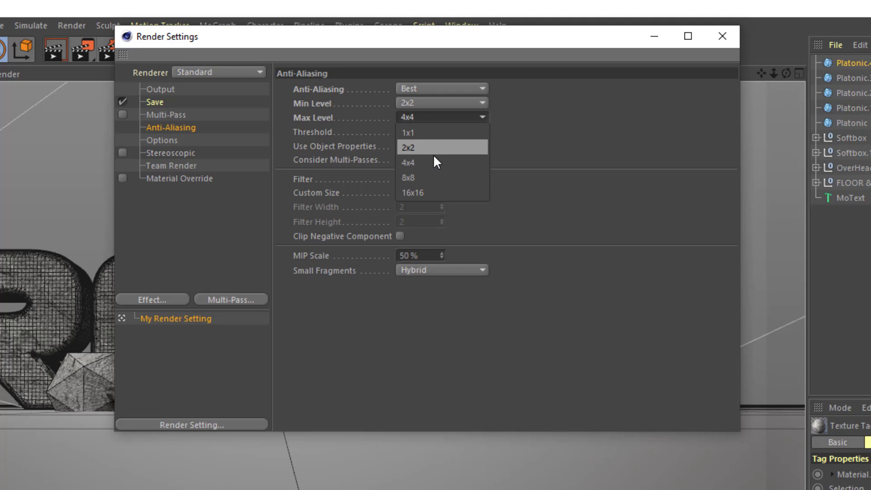
pyautogui.click(434, 176)
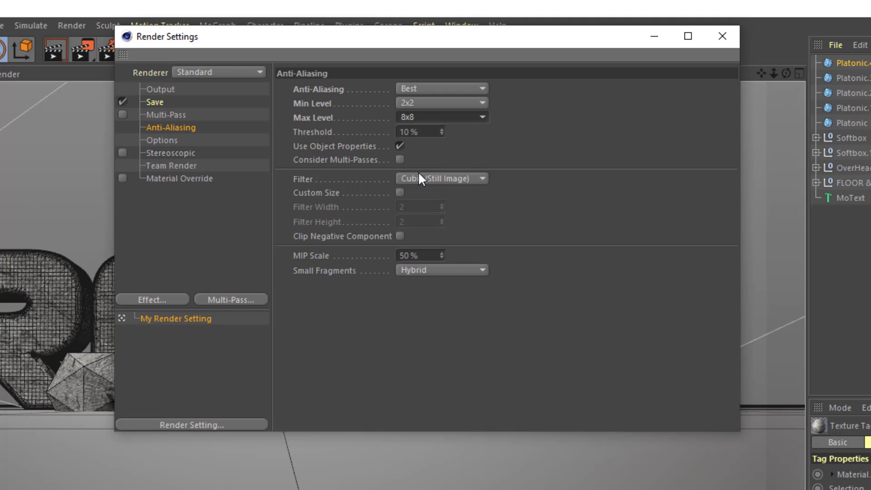
# Add the Ambient Occlusion and Global Illumination effects to the render settings and close them.
pyautogui.click(148, 299)
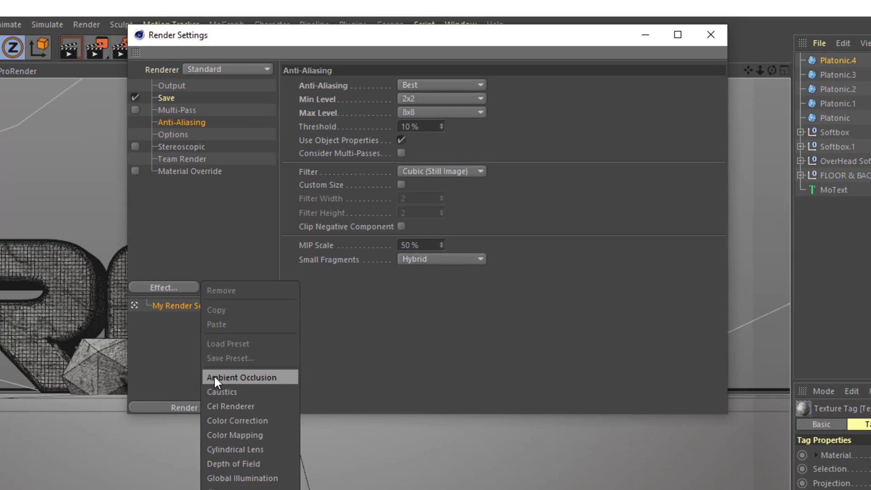
pyautogui.click(215, 377)
pyautogui.click(163, 288)
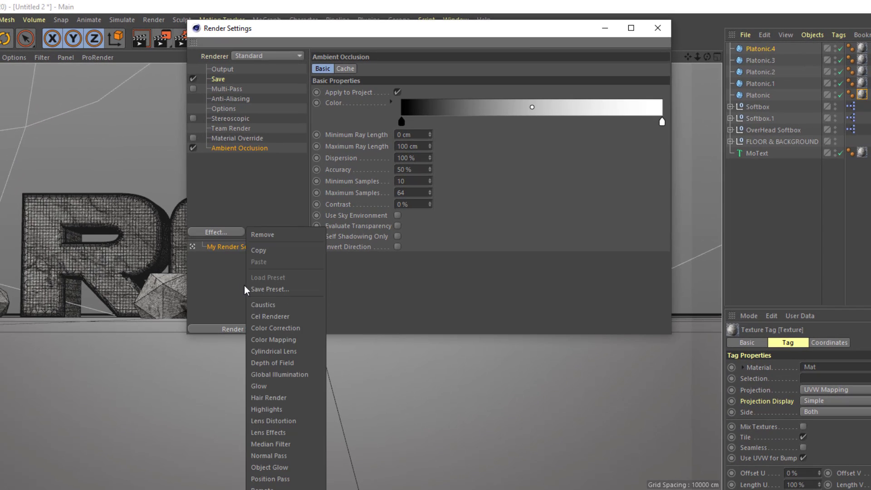
pyautogui.click(274, 374)
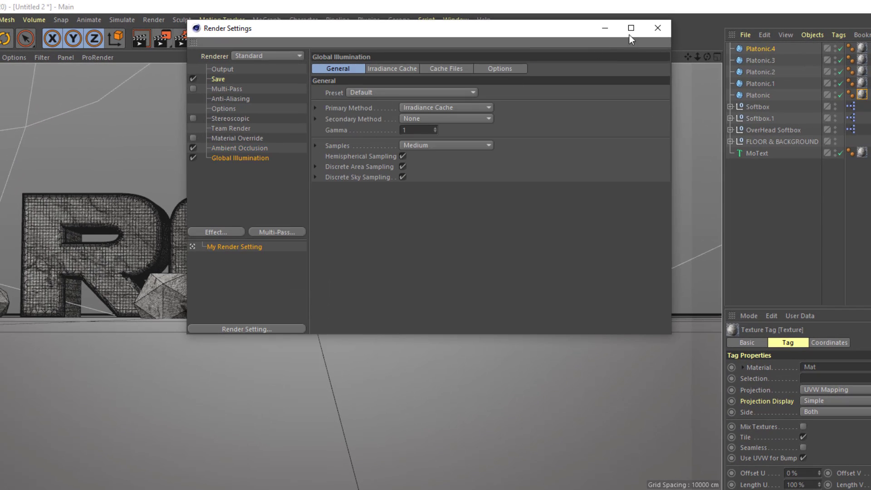
pyautogui.click(658, 28)
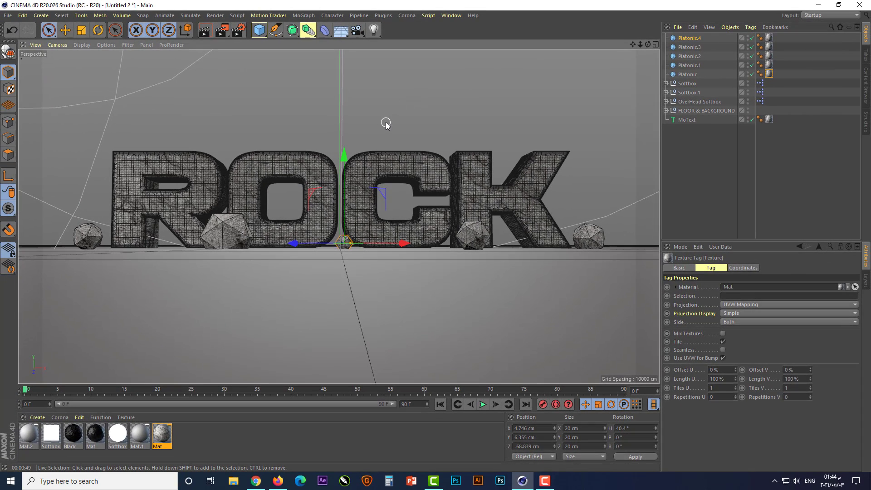
# Render the scene to the Picture Viewer, continuing past the asset error, and show the whole image at 30% zoom.
pyautogui.click(222, 30)
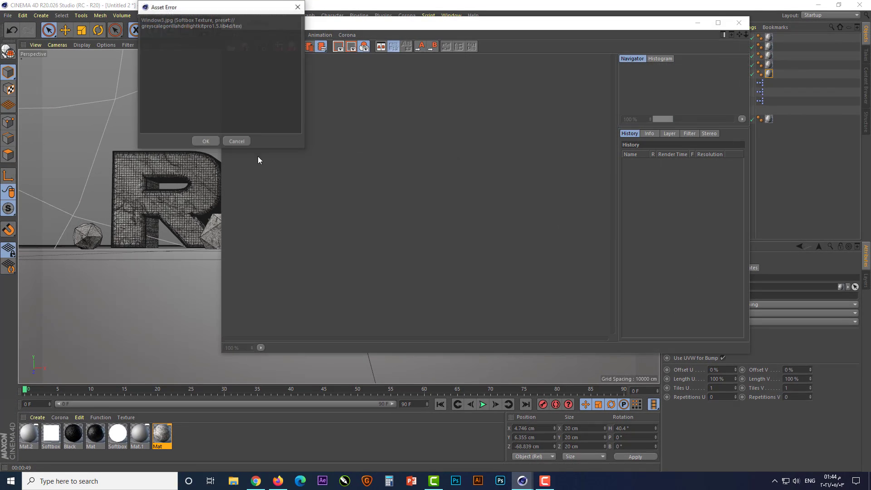
pyautogui.click(207, 142)
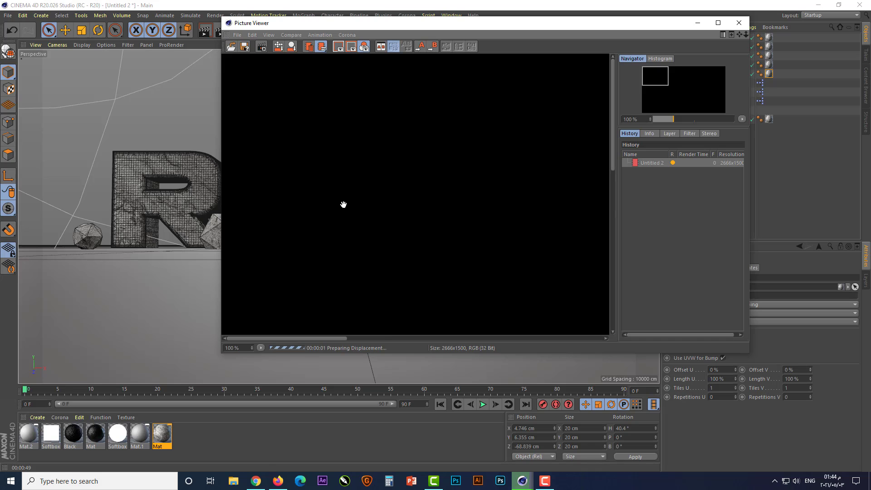
pyautogui.scroll(-1, 343, 205)
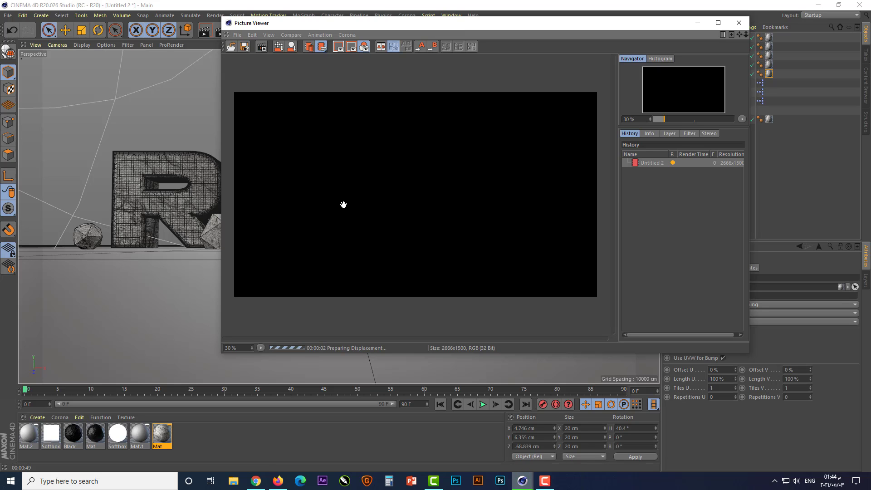